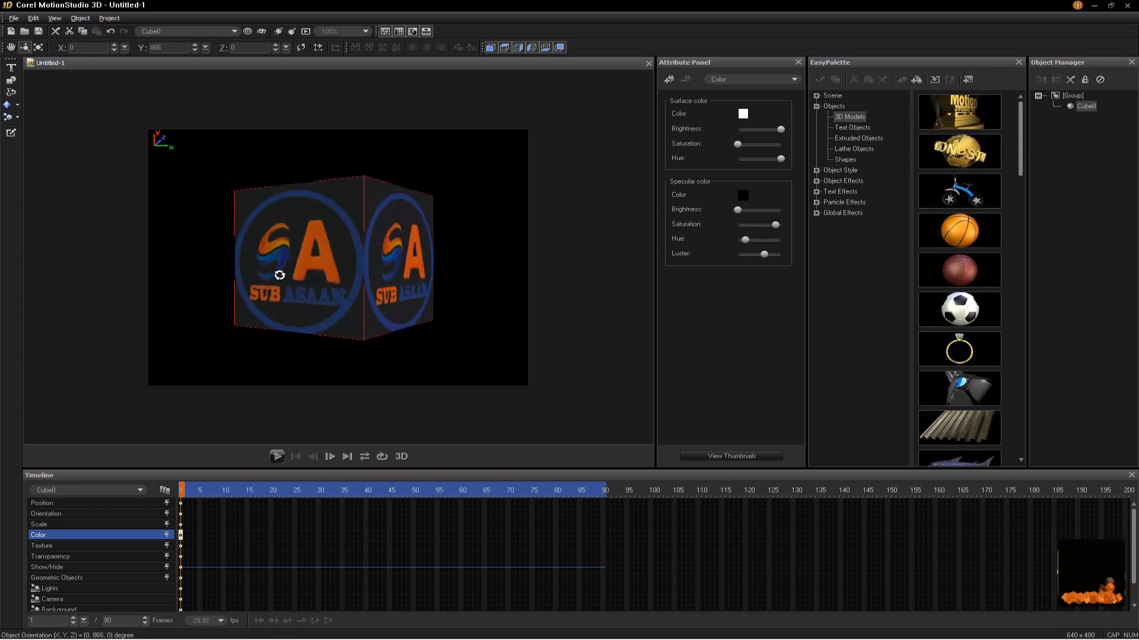
Step: Try an olive specular color with brightness 86 and saturation about 134 on the cube, and test its surface color settings
drag(738, 214, 758, 229)
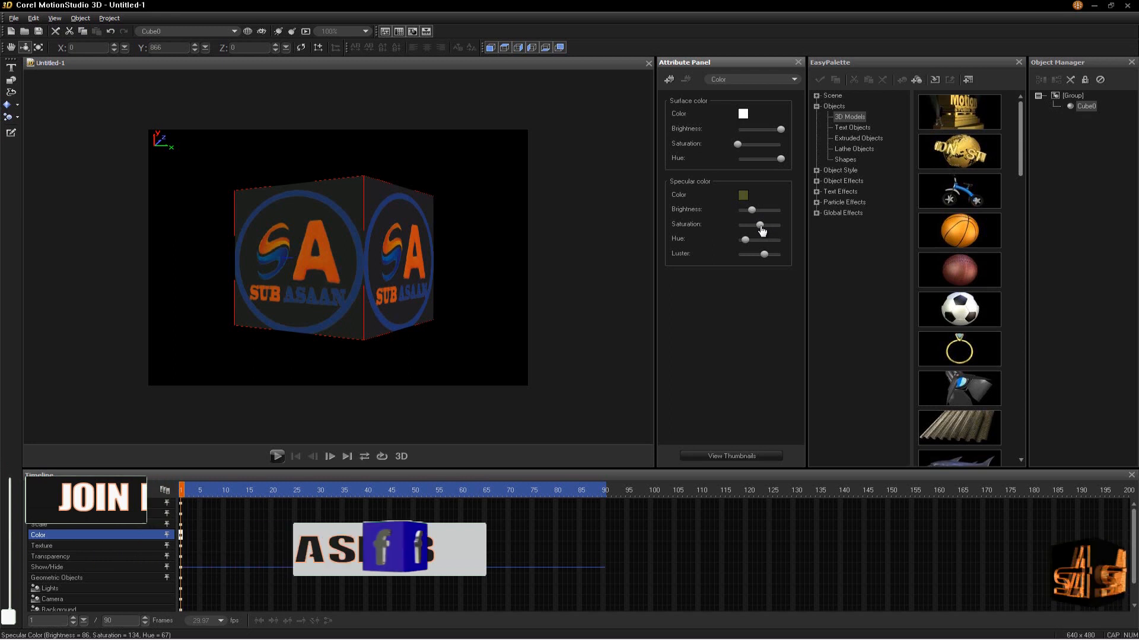
drag(737, 145, 780, 130)
click(774, 130)
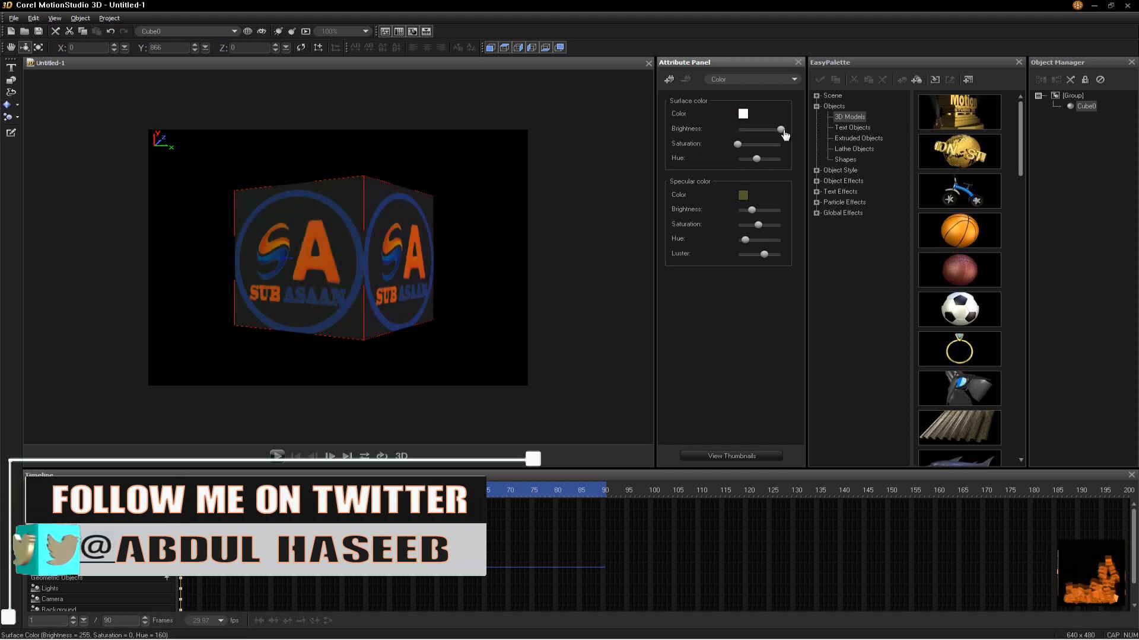
Step: Try white, green and blue specular colors on the cube, rotating it to see how the faces catch the light
mouse_move(319, 284)
mouse_down()
mouse_move(369, 284)
mouse_move(333, 293)
mouse_up()
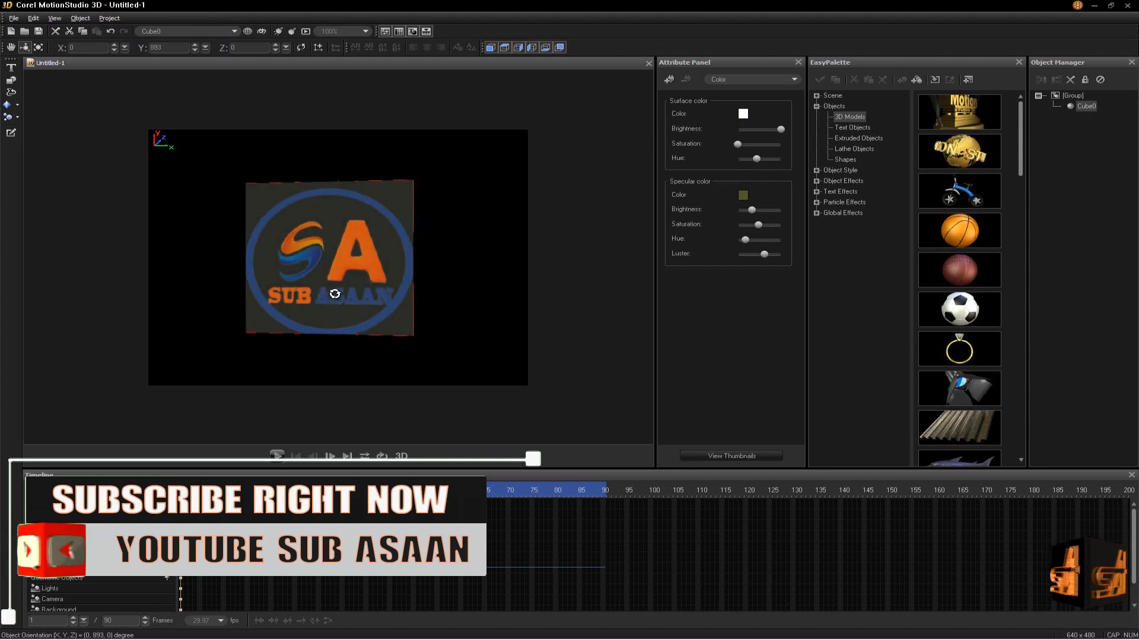
click(743, 196)
click(811, 220)
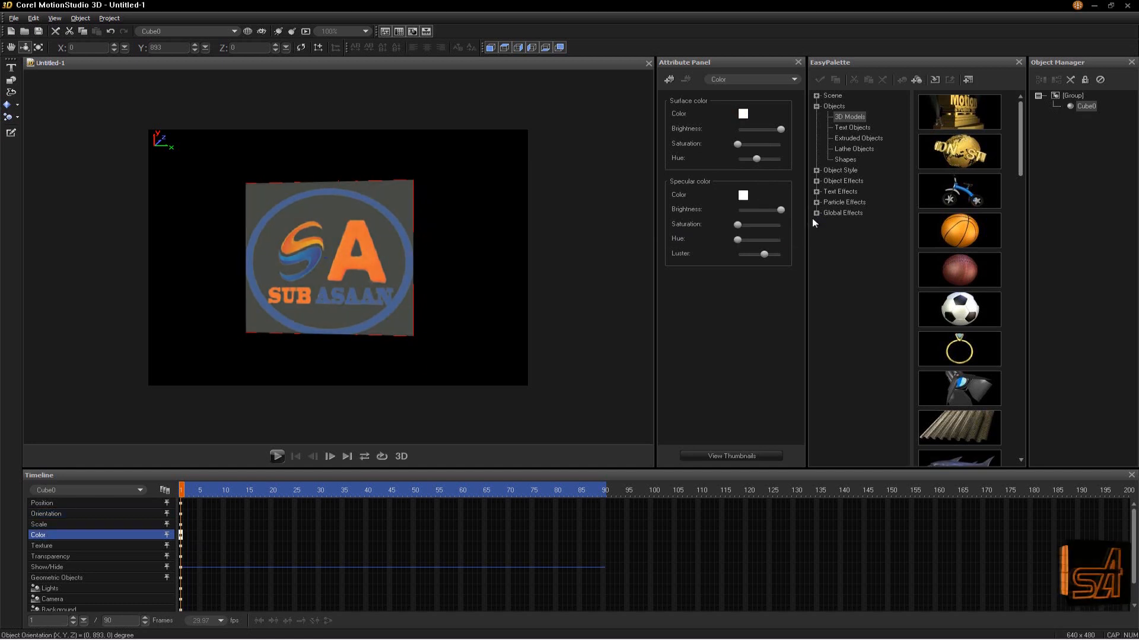
click(742, 196)
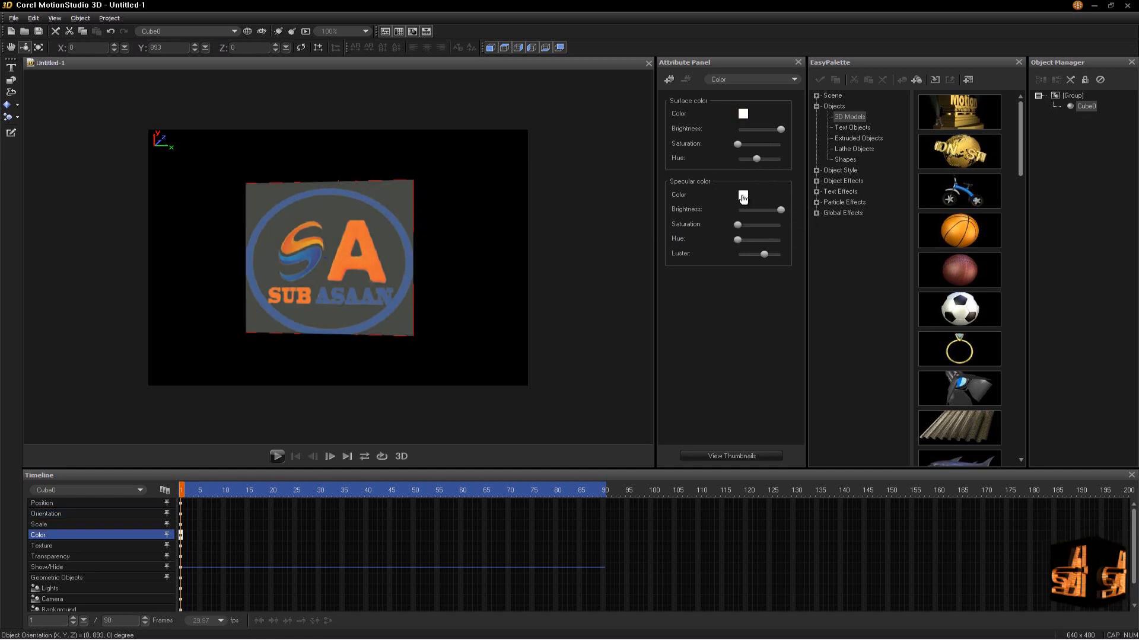
click(757, 221)
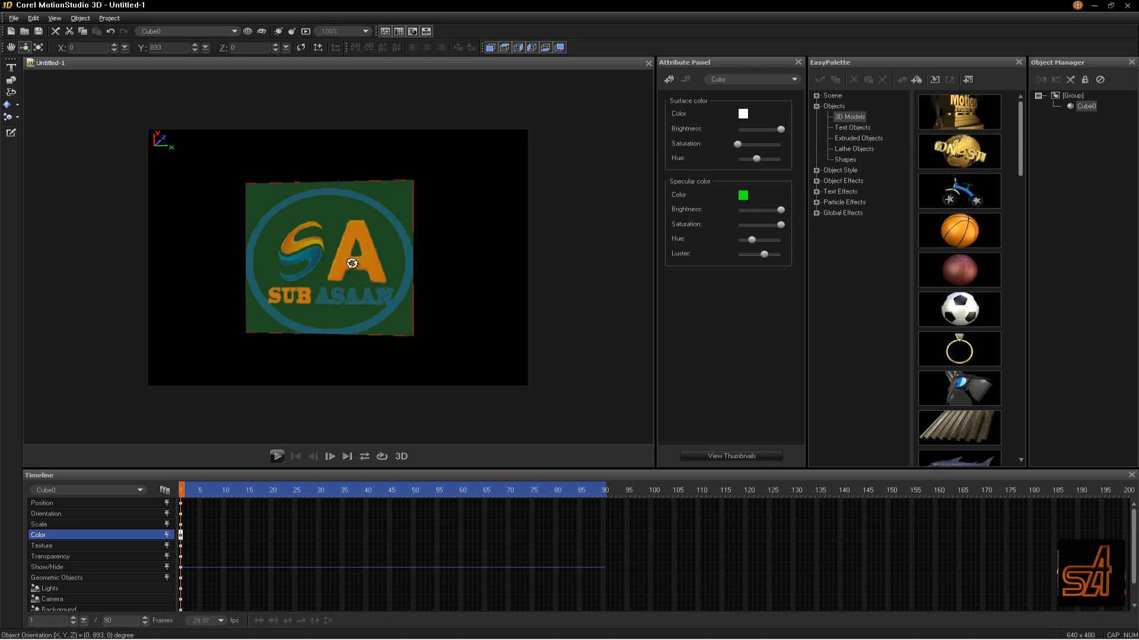
drag(335, 267, 350, 286)
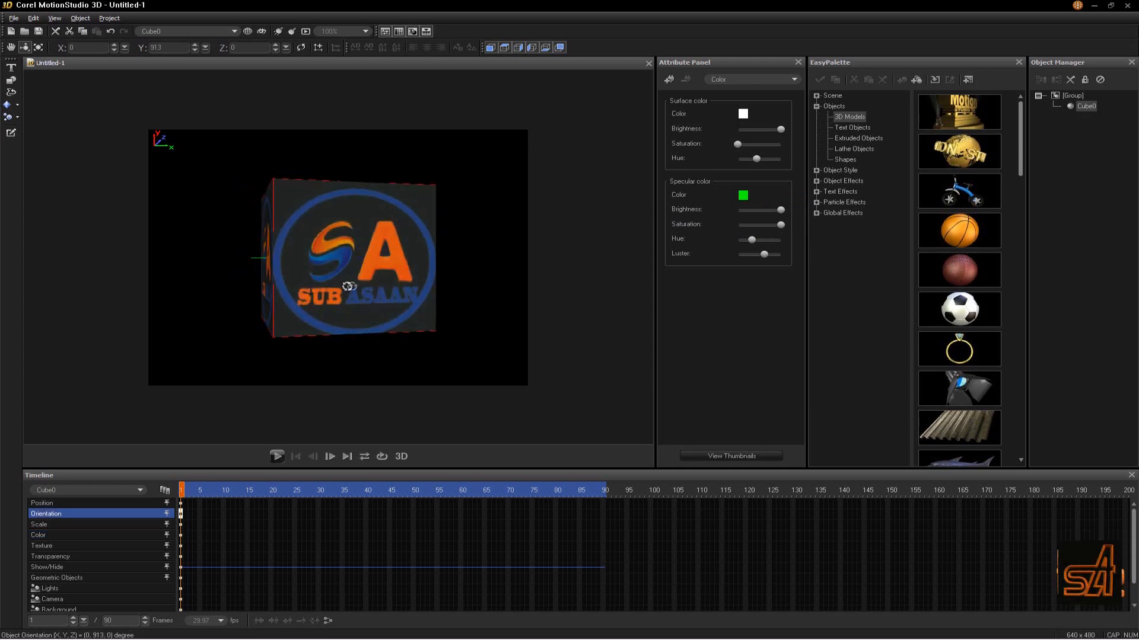
click(743, 195)
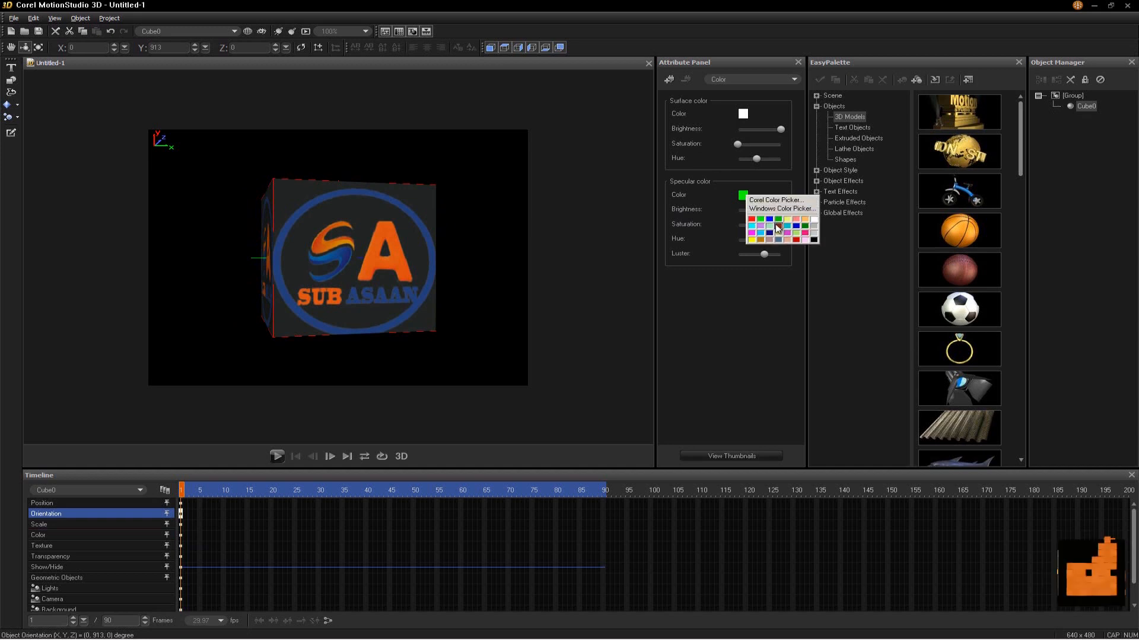
click(770, 220)
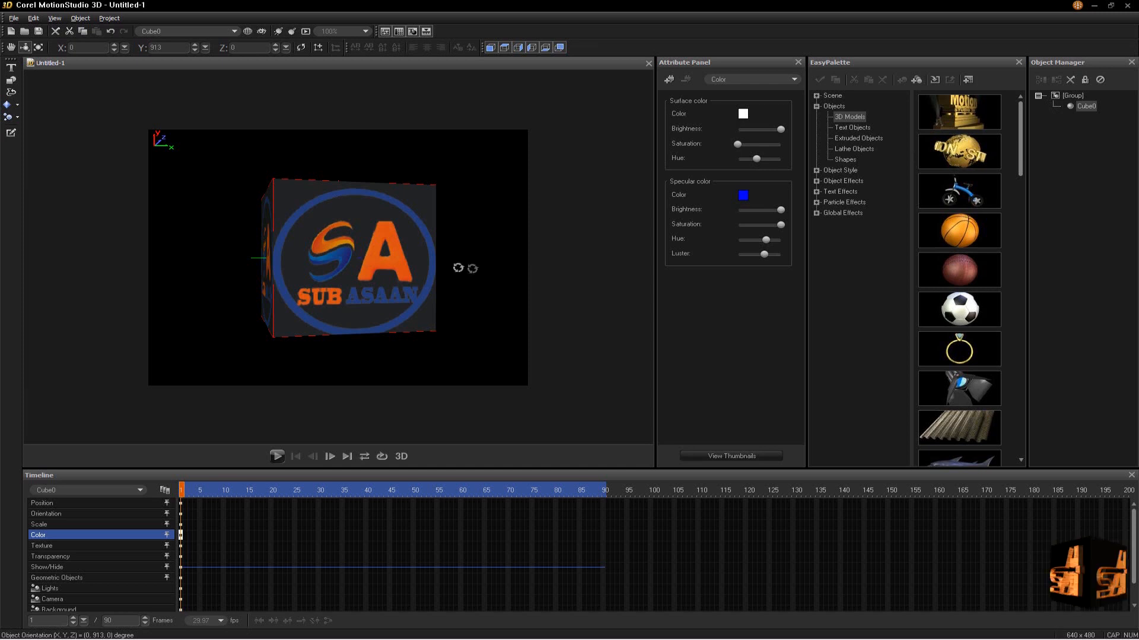
Step: Set the cube's specular color to yellow and rotate the cube to a Y orientation of 1138 degrees
click(742, 196)
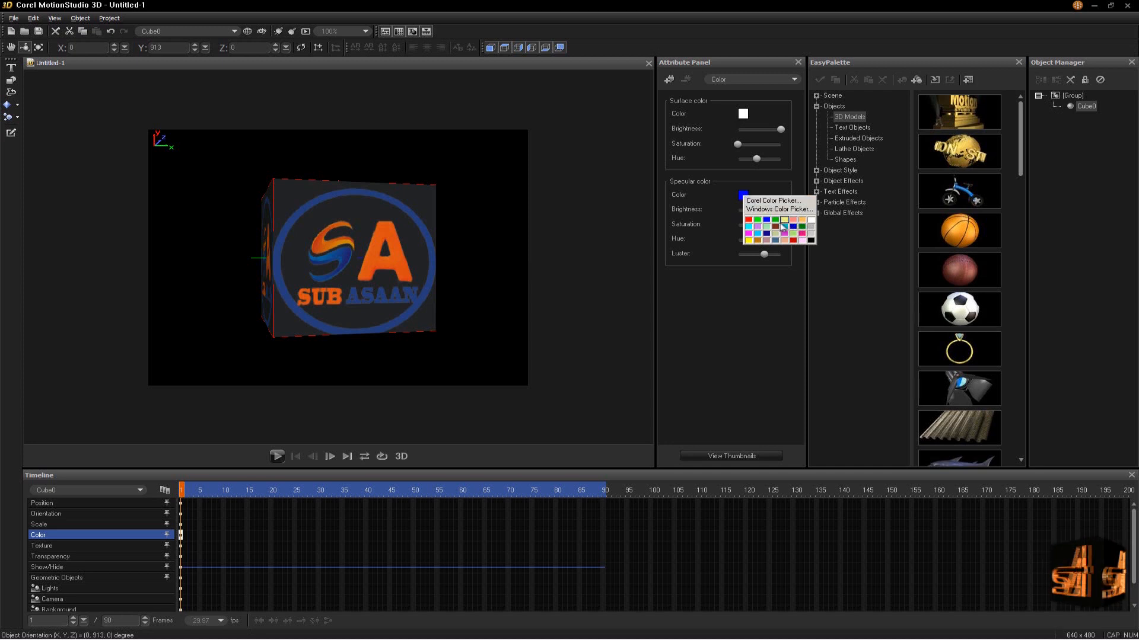
click(749, 241)
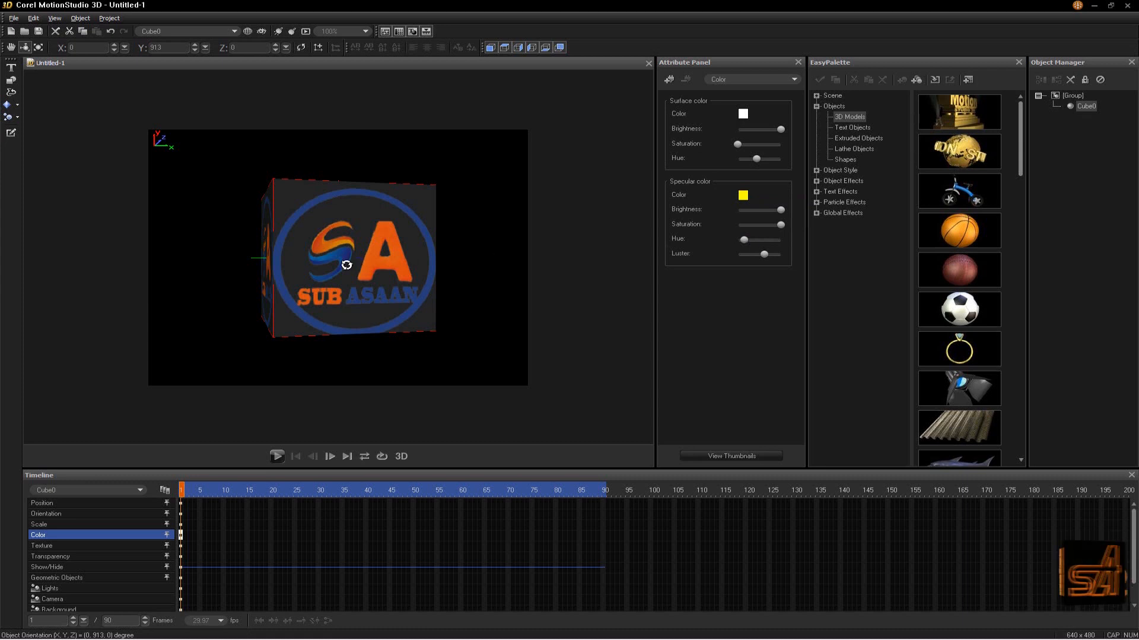
drag(330, 271, 443, 296)
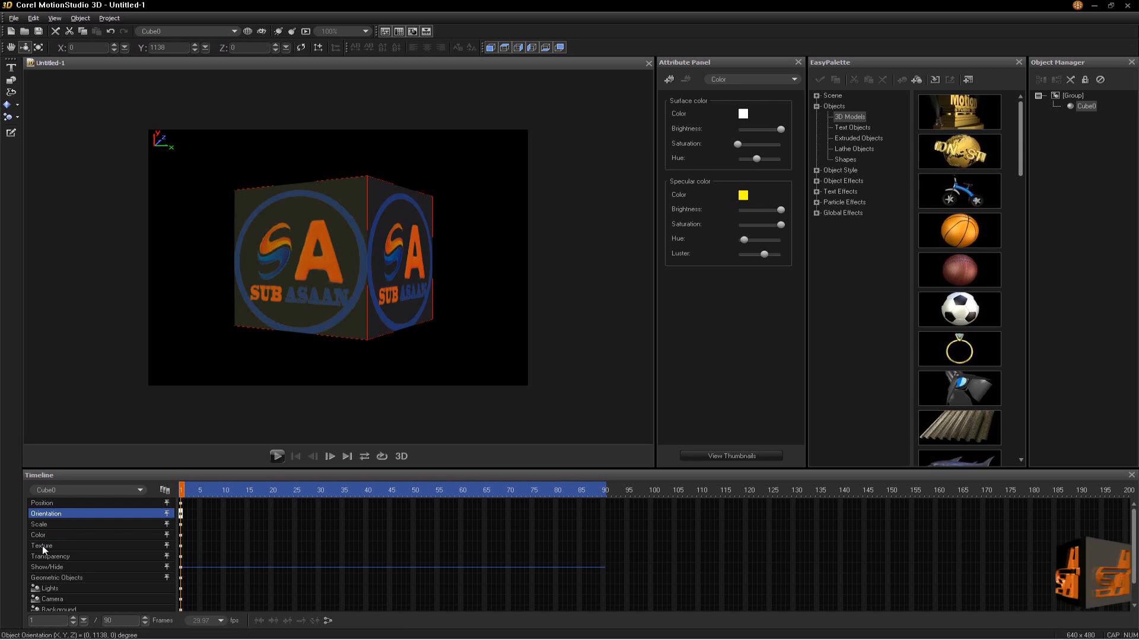
Step: Raise the brightness of scene light 3 to 255
click(51, 589)
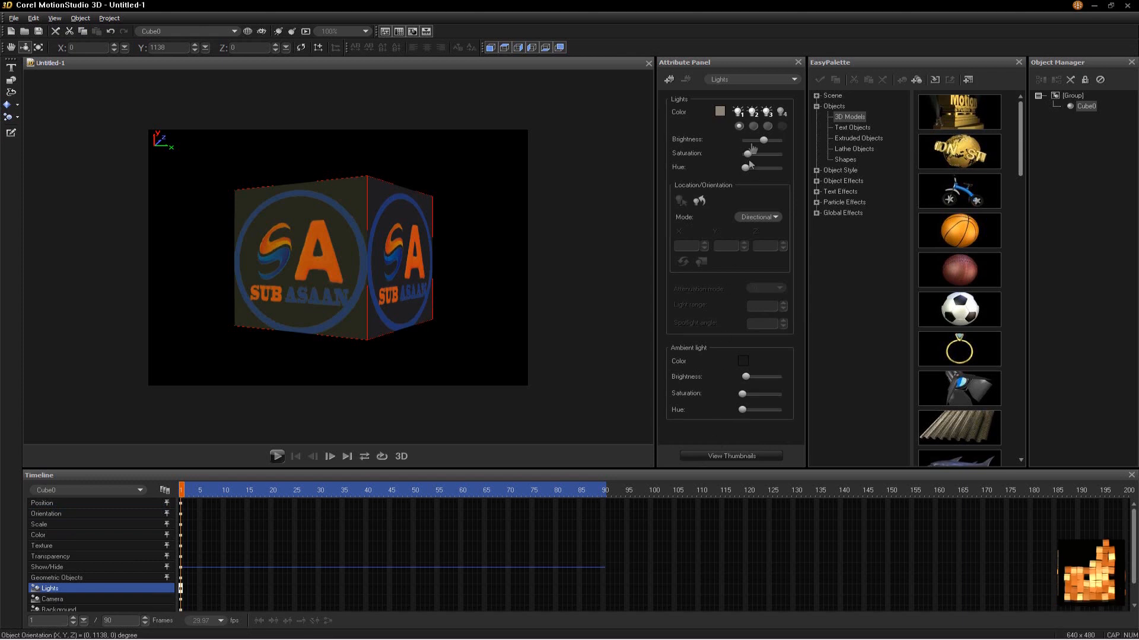
click(754, 126)
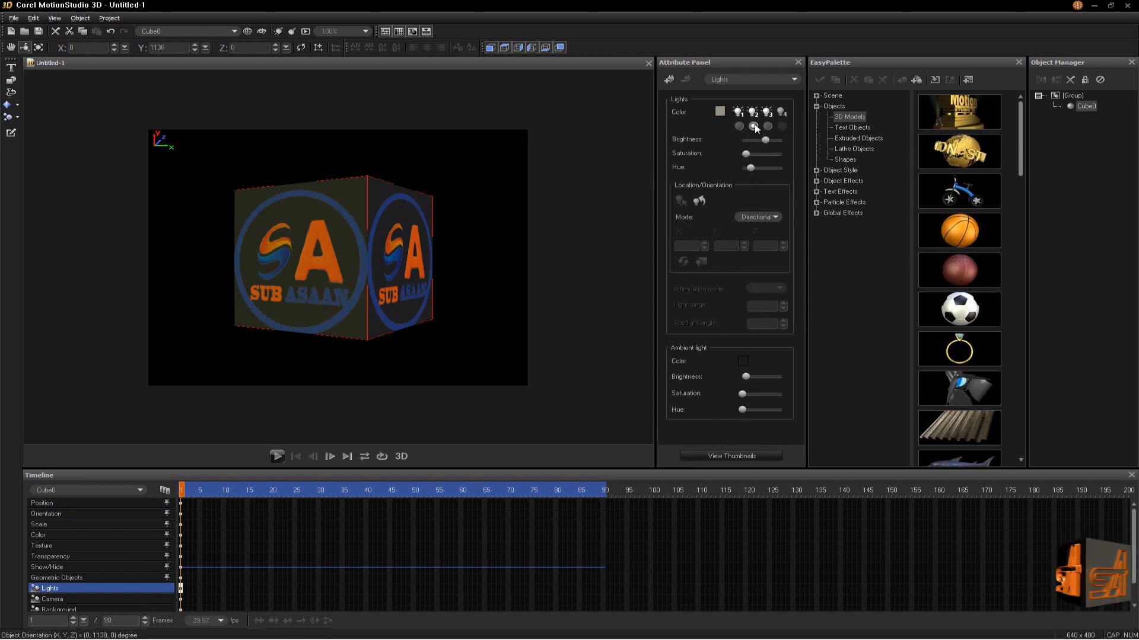
click(767, 126)
mouse_move(765, 140)
mouse_down()
mouse_move(753, 143)
mouse_move(765, 148)
mouse_up()
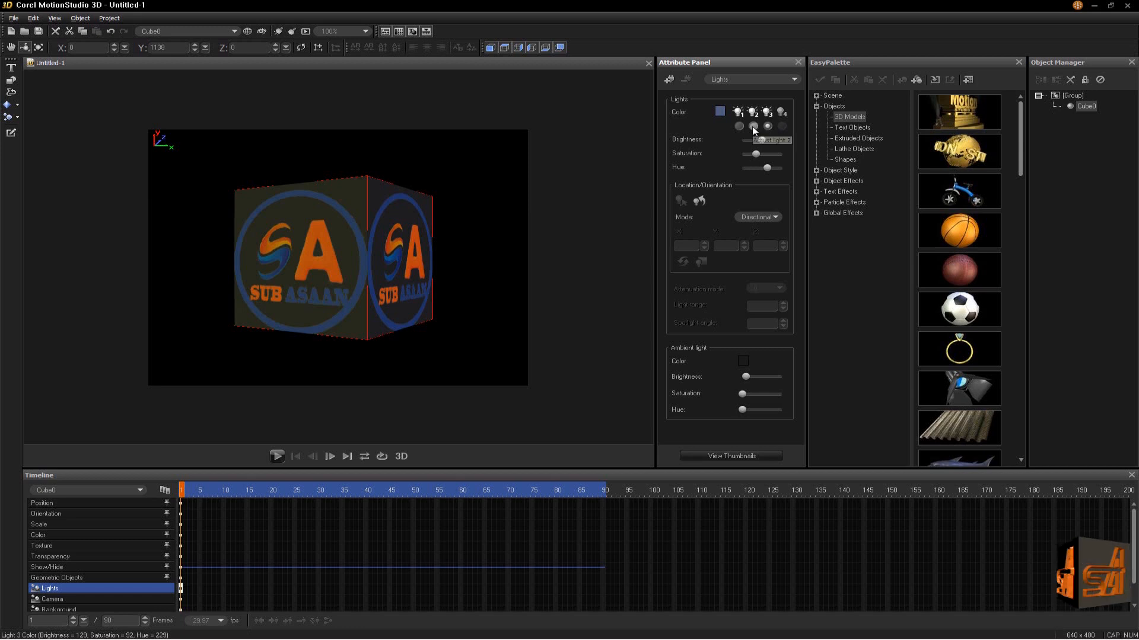
drag(763, 140, 786, 148)
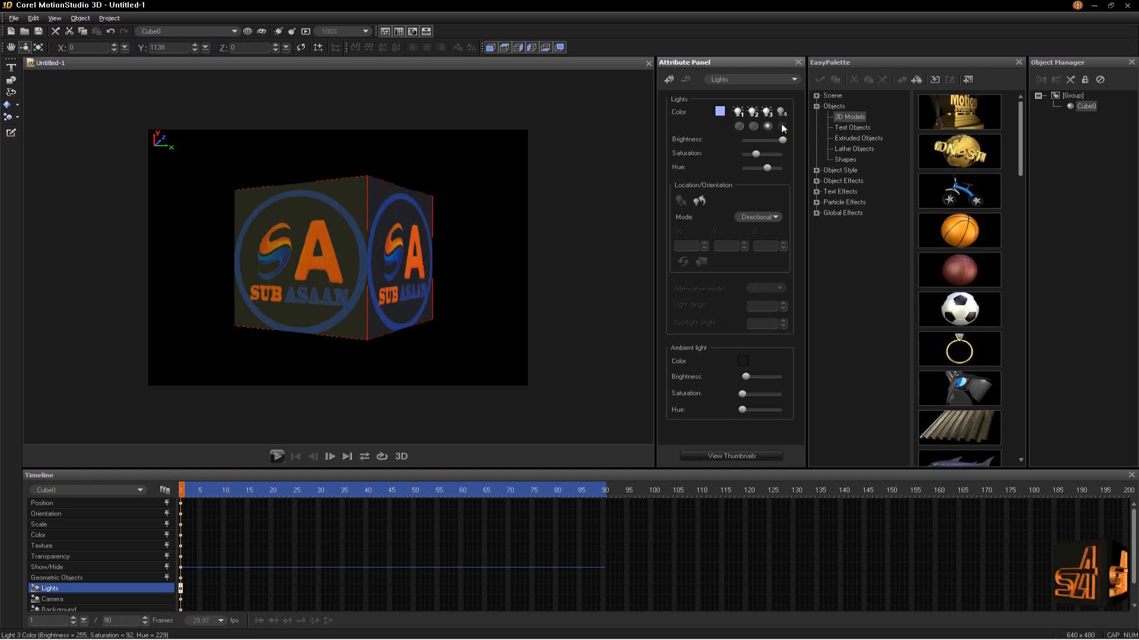
Step: Set light 1 to brightness 233 and saturation 100, and rotate the cube to check its faces
click(738, 125)
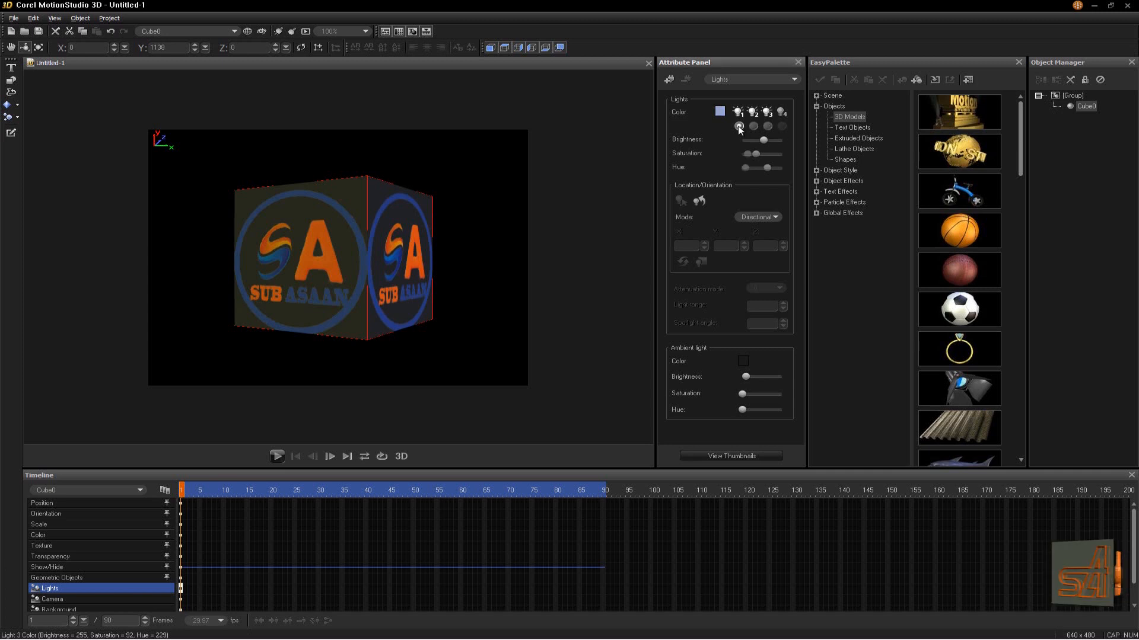
mouse_move(763, 140)
mouse_down()
mouse_move(748, 141)
mouse_move(782, 146)
mouse_move(748, 154)
mouse_move(757, 154)
mouse_up()
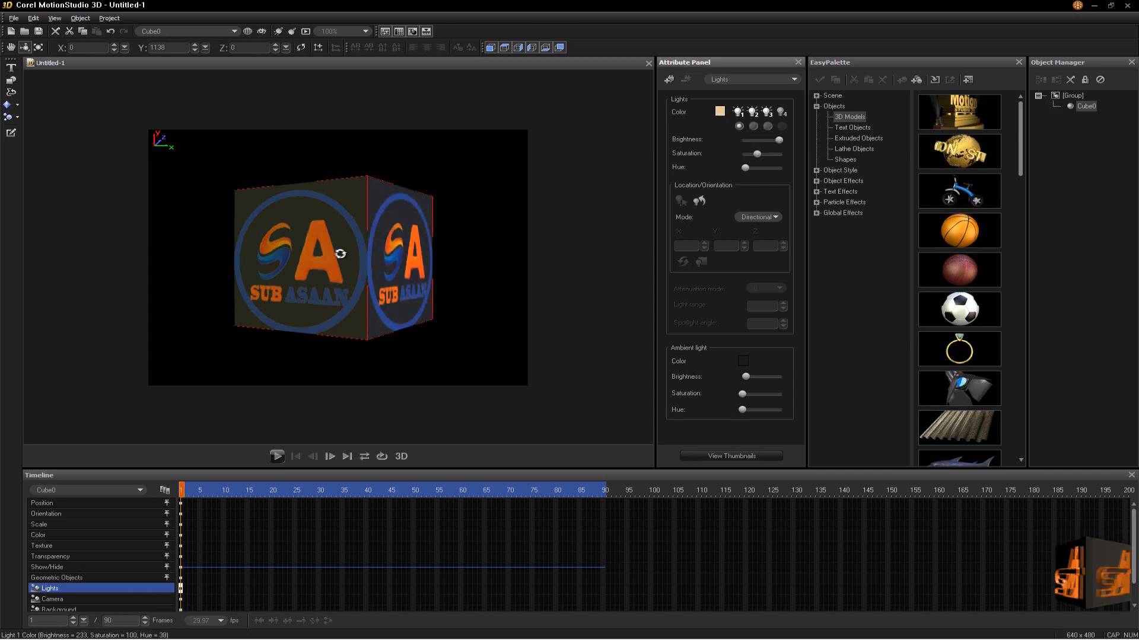
drag(328, 265, 486, 283)
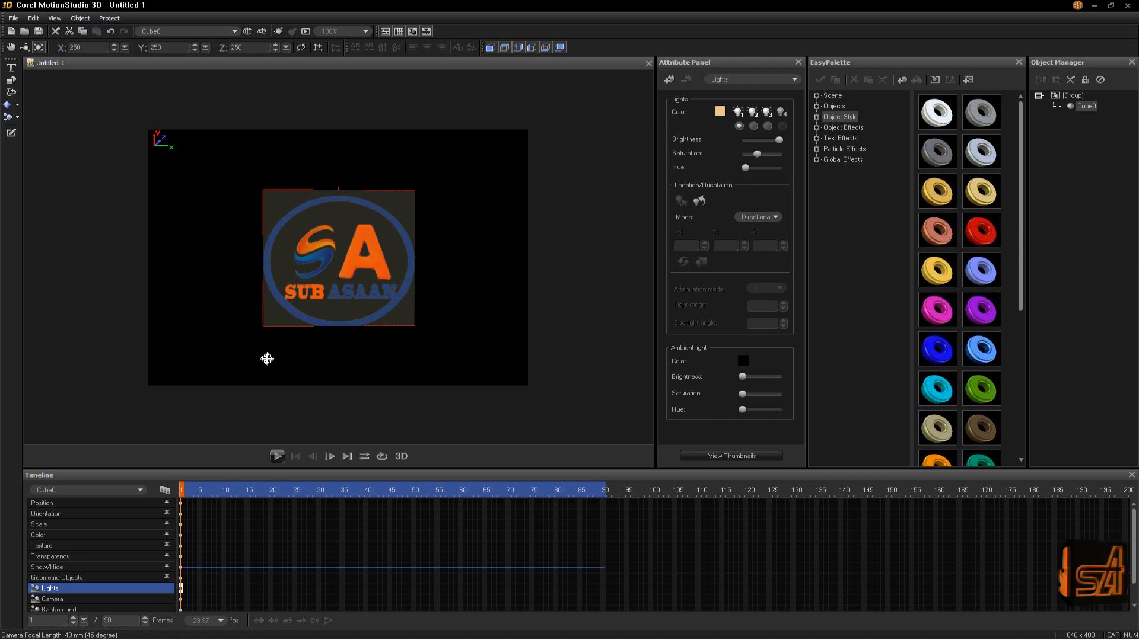
Step: Switch to Photoshop and create a new 250 × 50 pixel RGB document at 300 pixels/inch with a white background
click(259, 633)
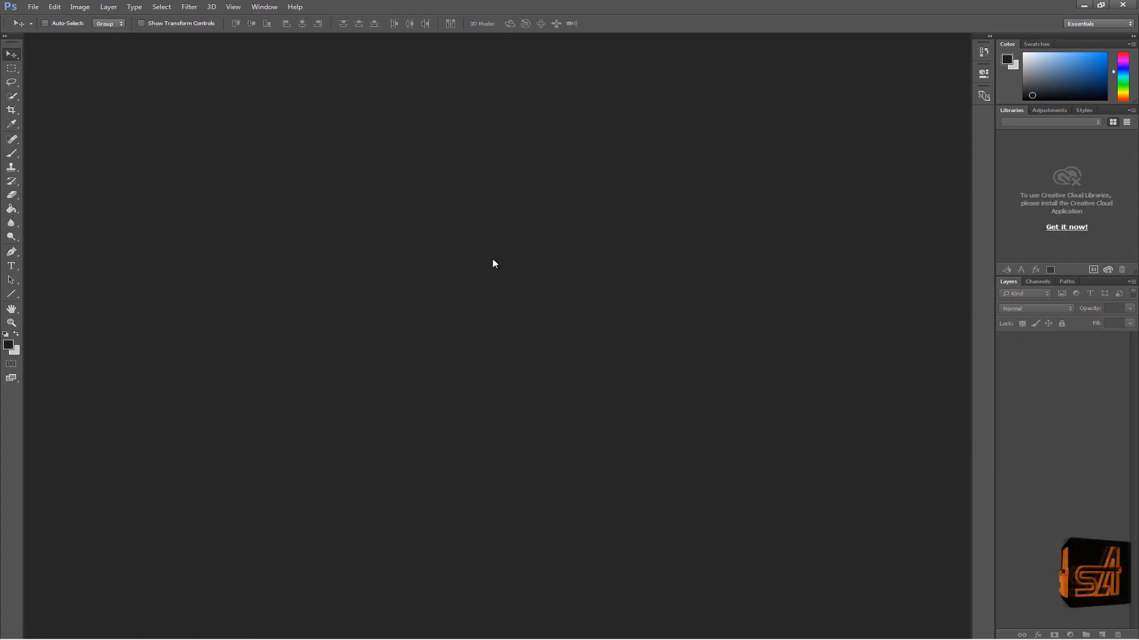
click(33, 7)
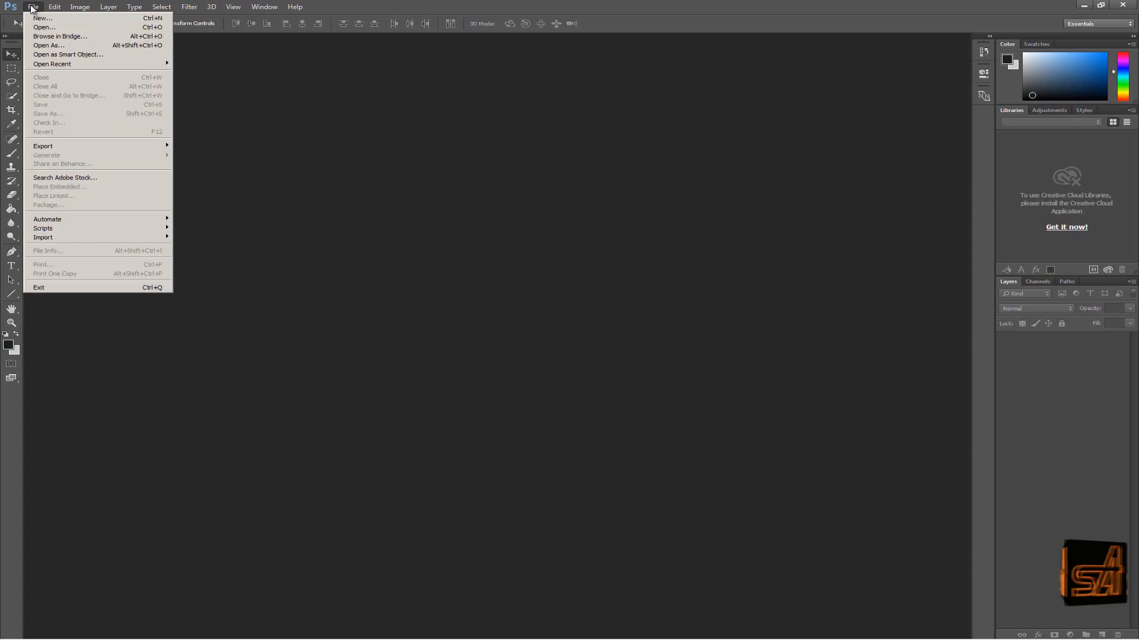
click(37, 19)
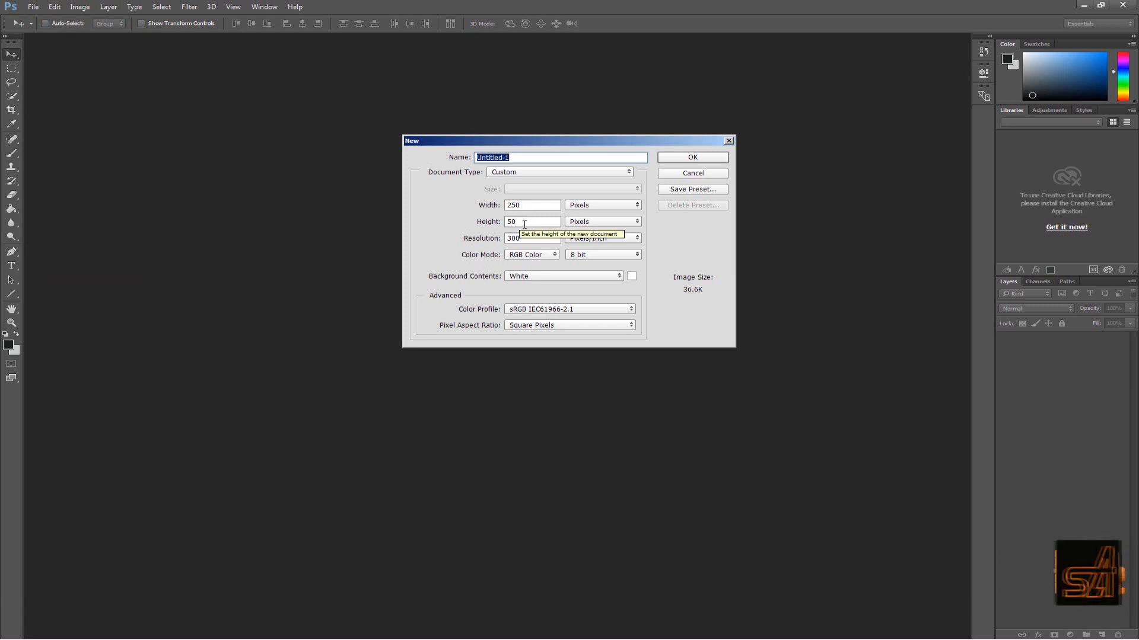
click(681, 158)
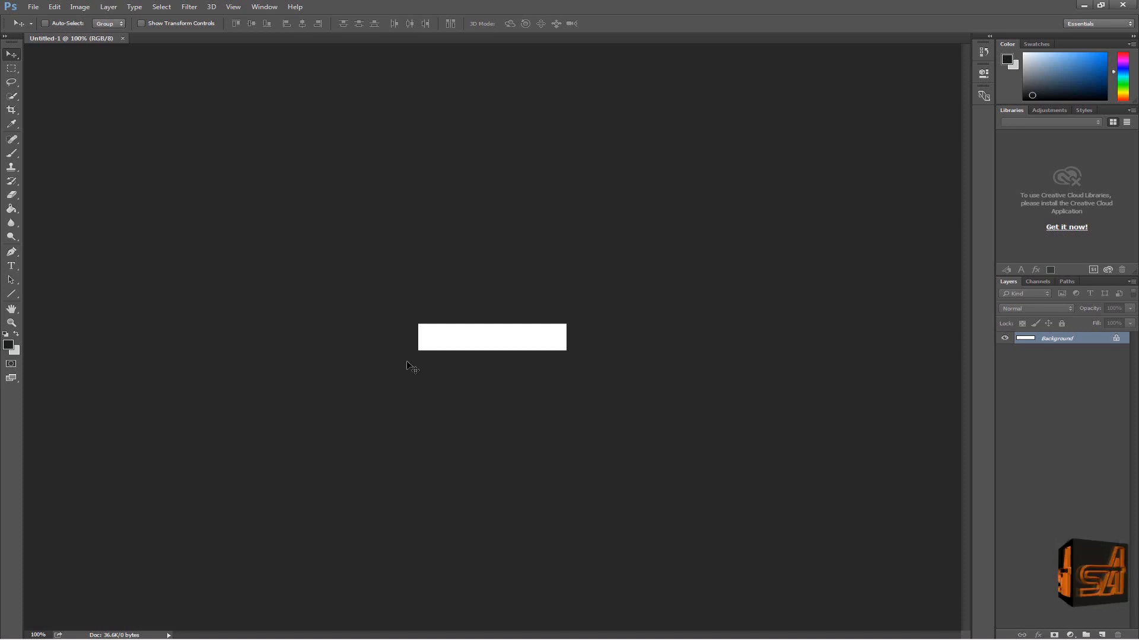
mouse_move(299, 638)
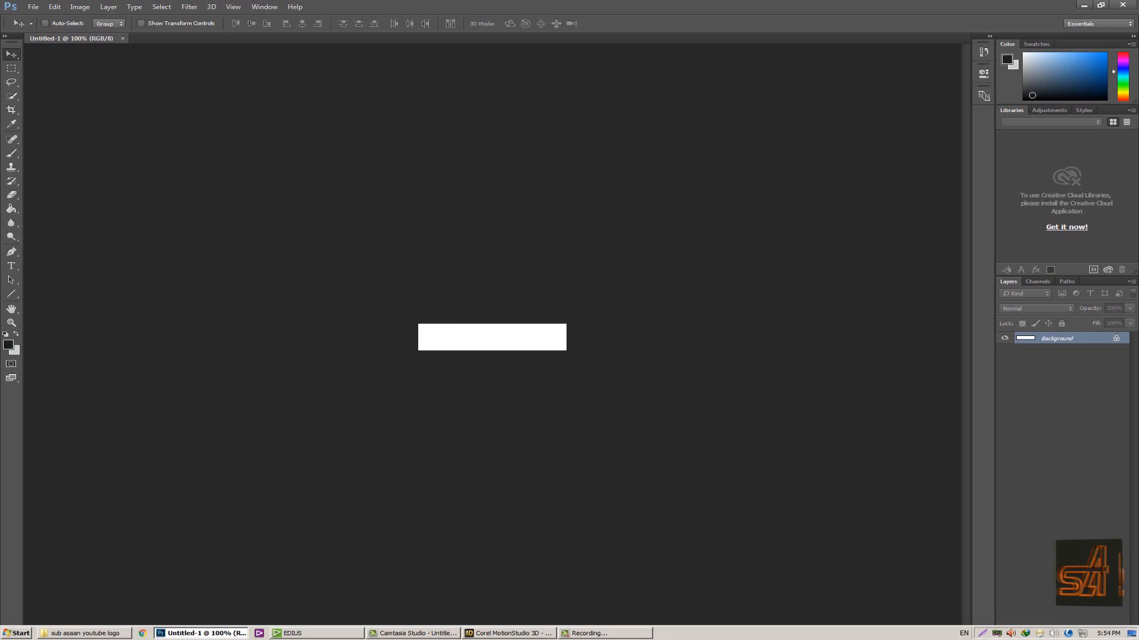
click(550, 635)
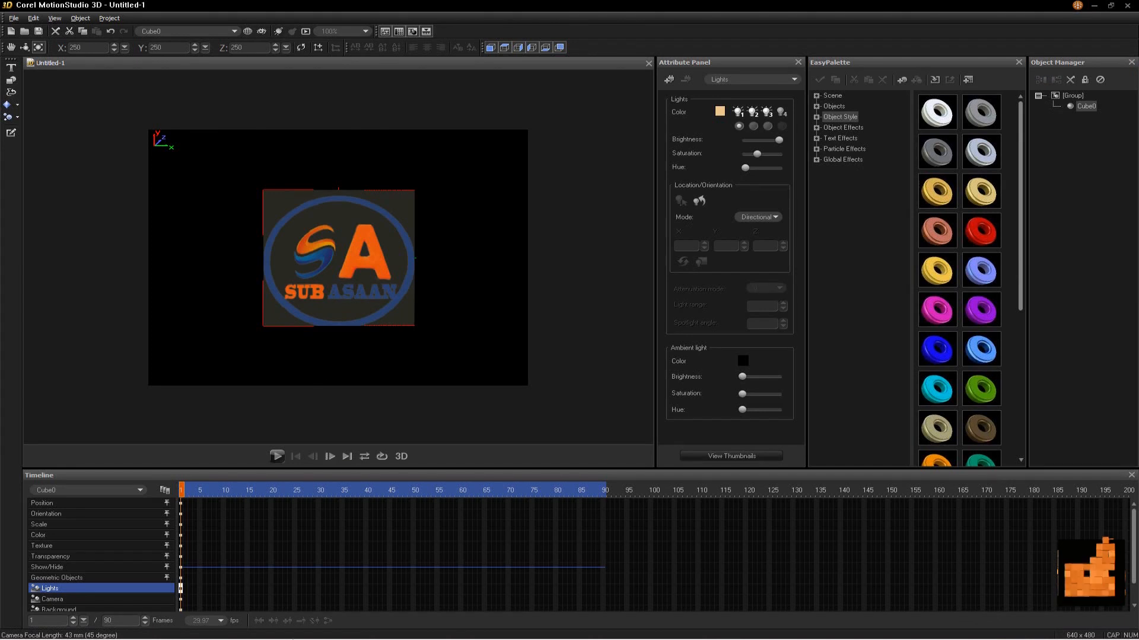
click(223, 633)
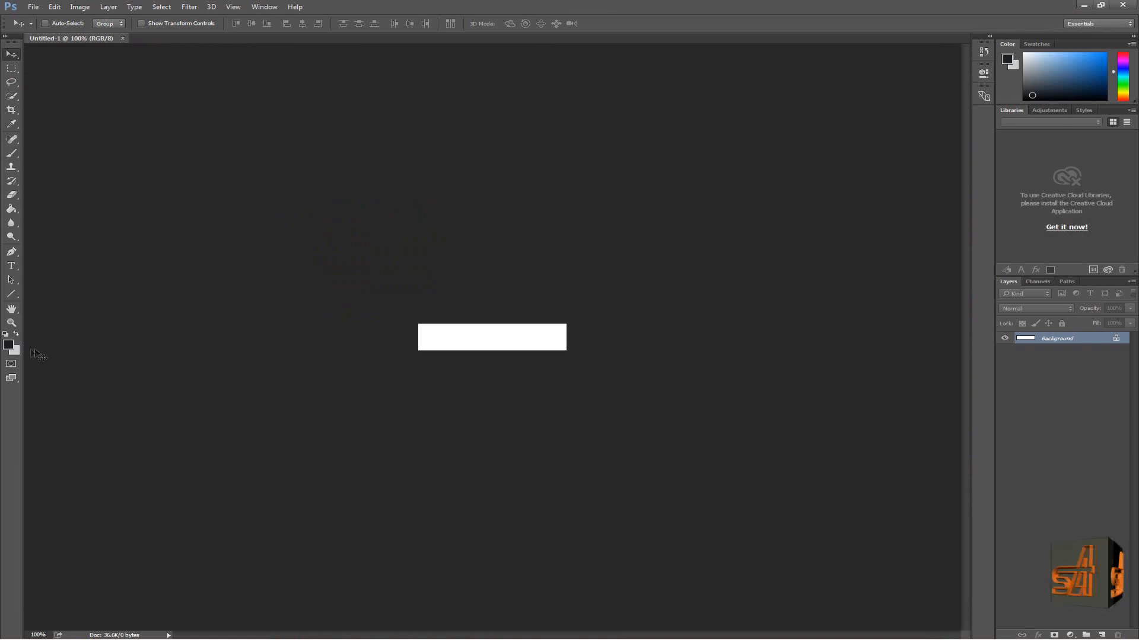
Step: Set the foreground color to dark blue-violet 330099 and fill the document background with it using the Paint Bucket tool
click(8, 344)
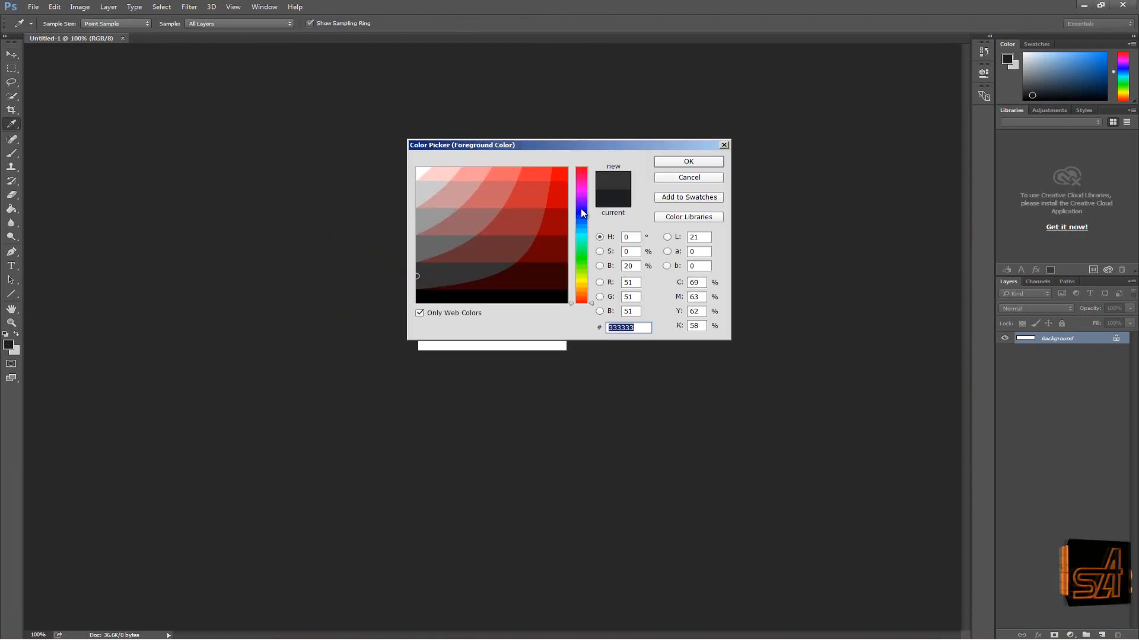
click(581, 210)
click(555, 223)
click(683, 163)
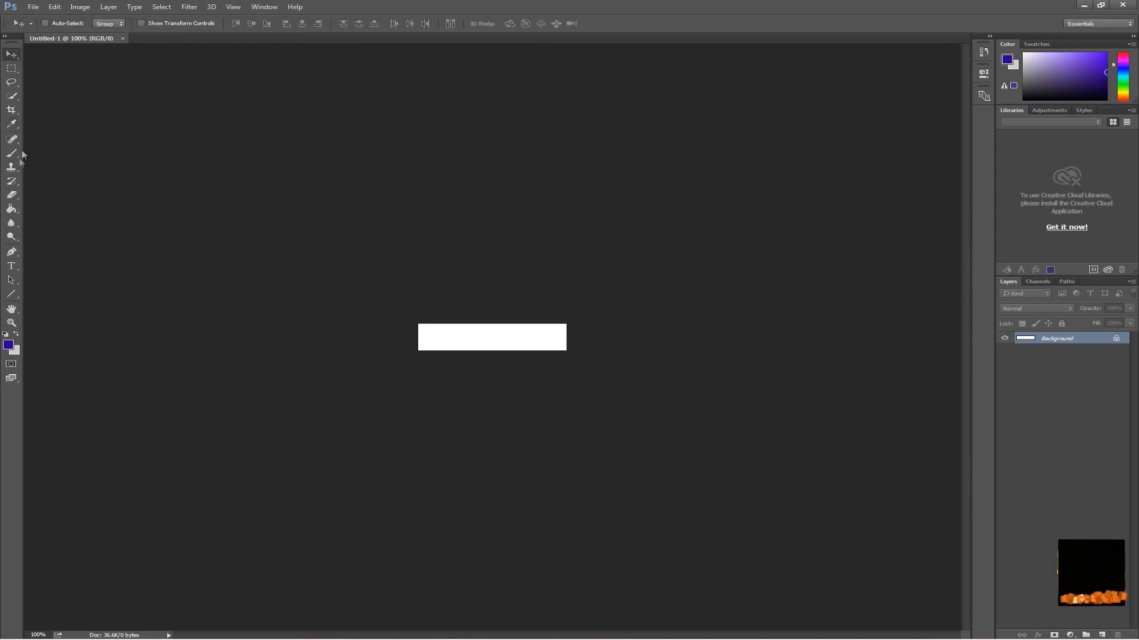
click(13, 212)
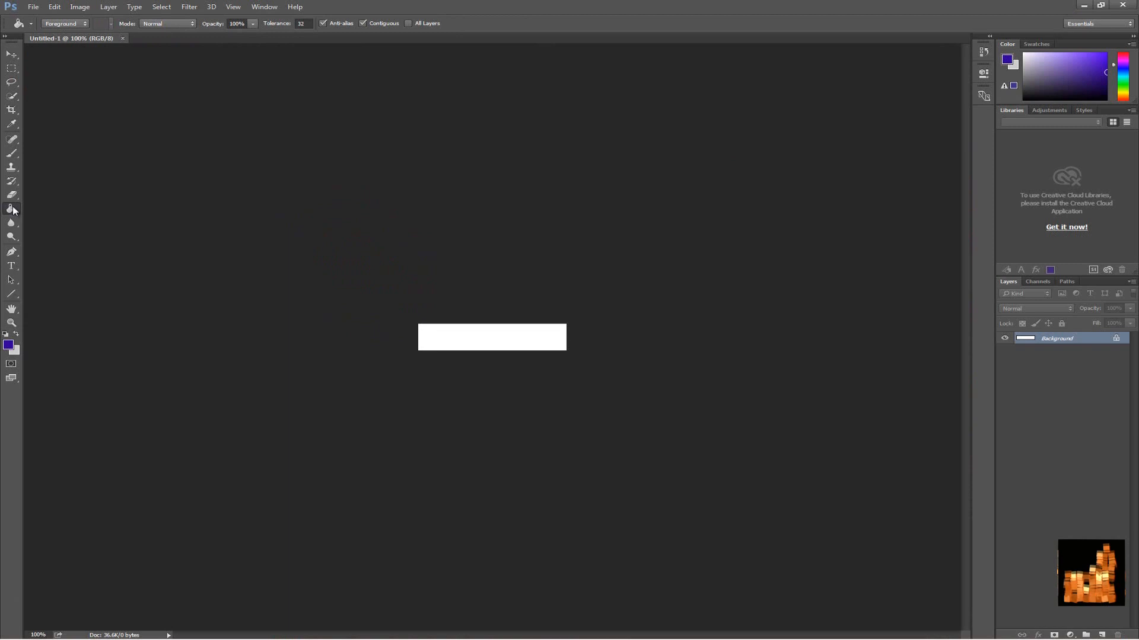
click(458, 340)
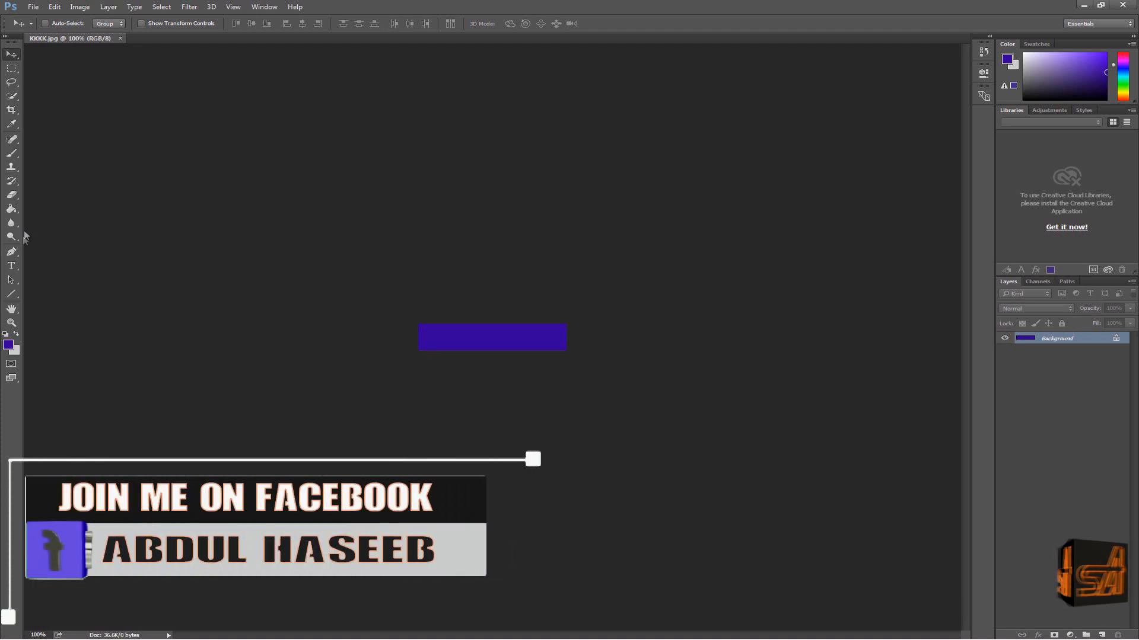
Step: Set the Type tool's text color to pink ff33cc
click(12, 265)
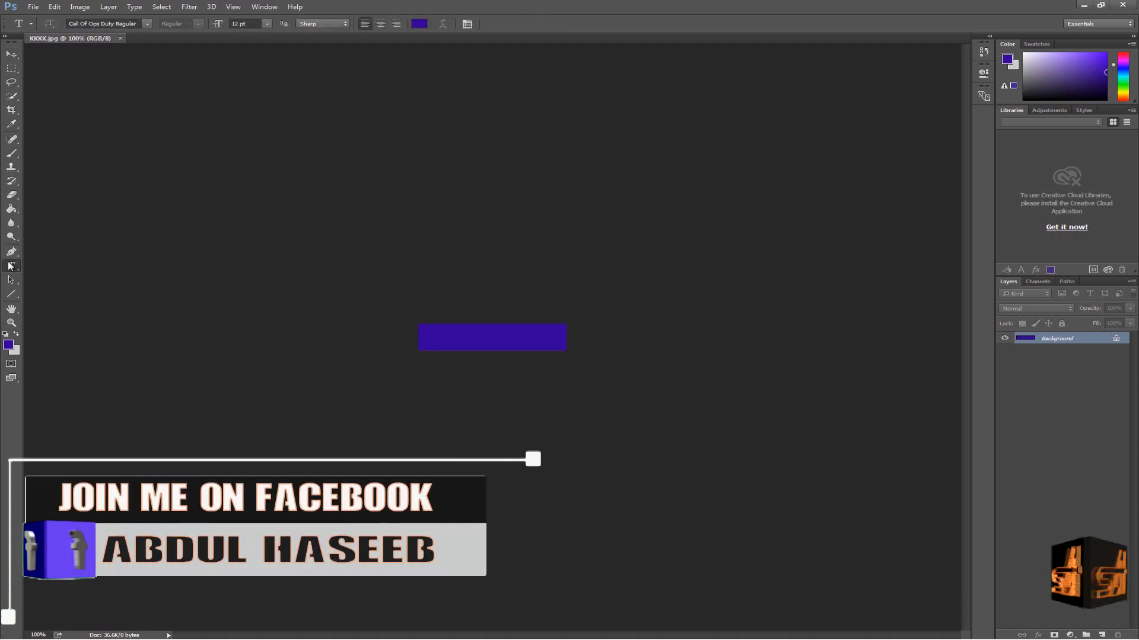
click(419, 23)
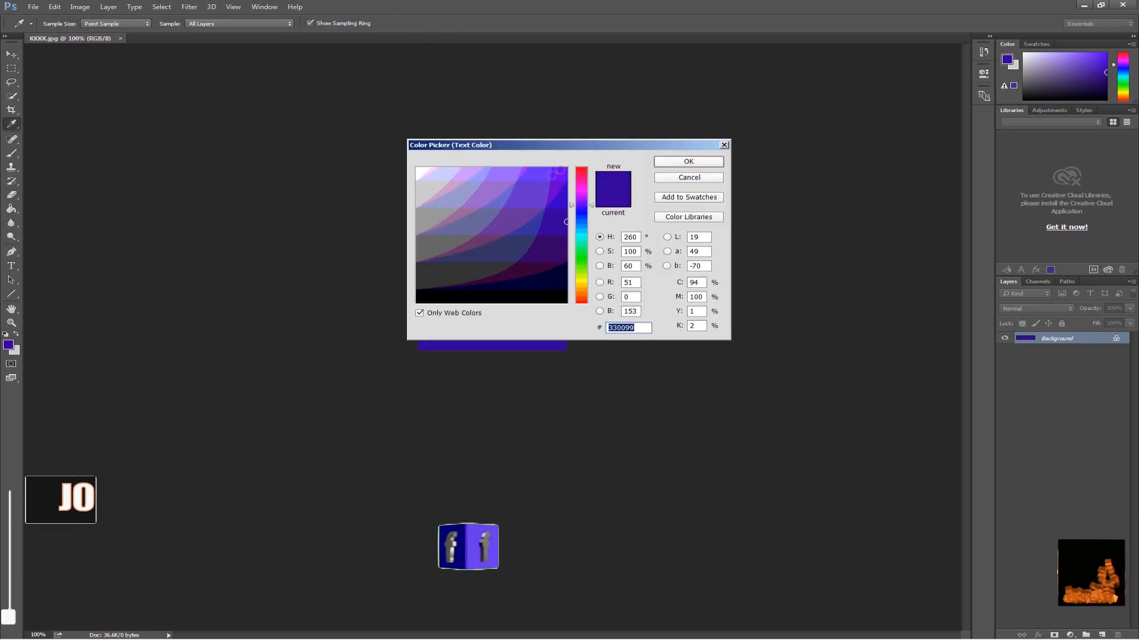
click(495, 185)
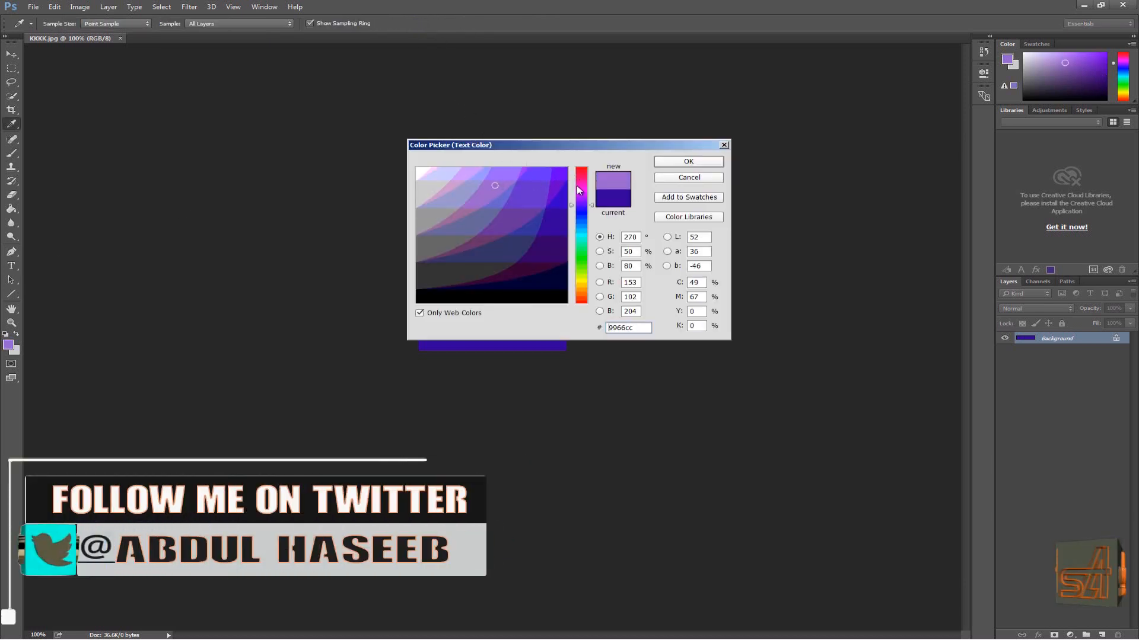
click(579, 185)
click(545, 175)
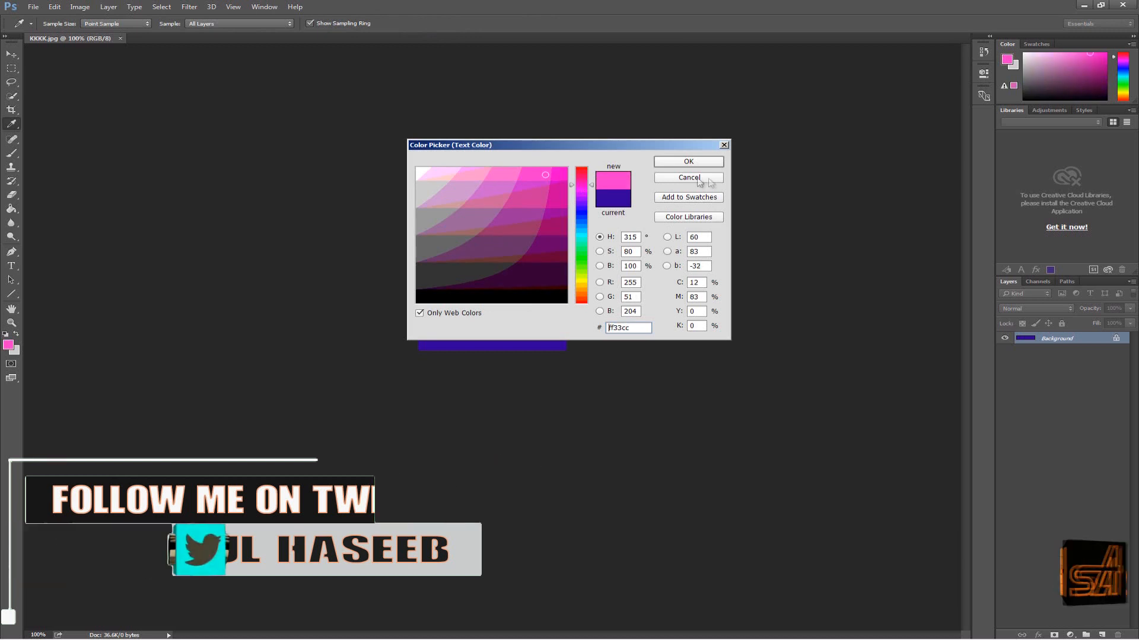
click(689, 161)
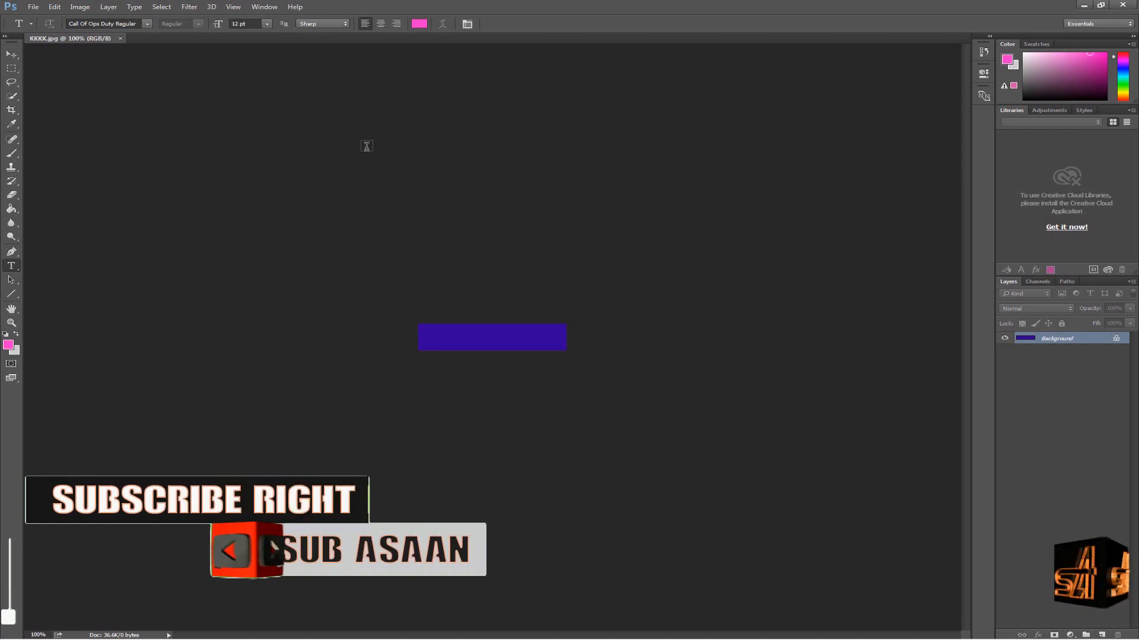
Step: Add the text "SUB ASAAN" to the blue-violet banner and center it on the background
click(436, 337)
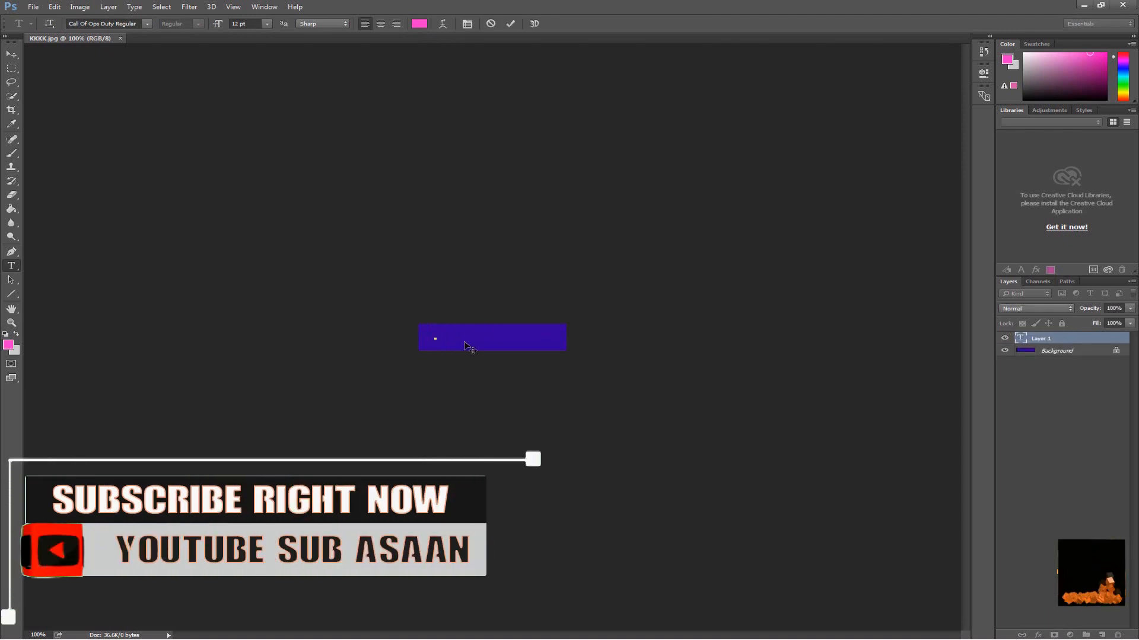
text(SUB)
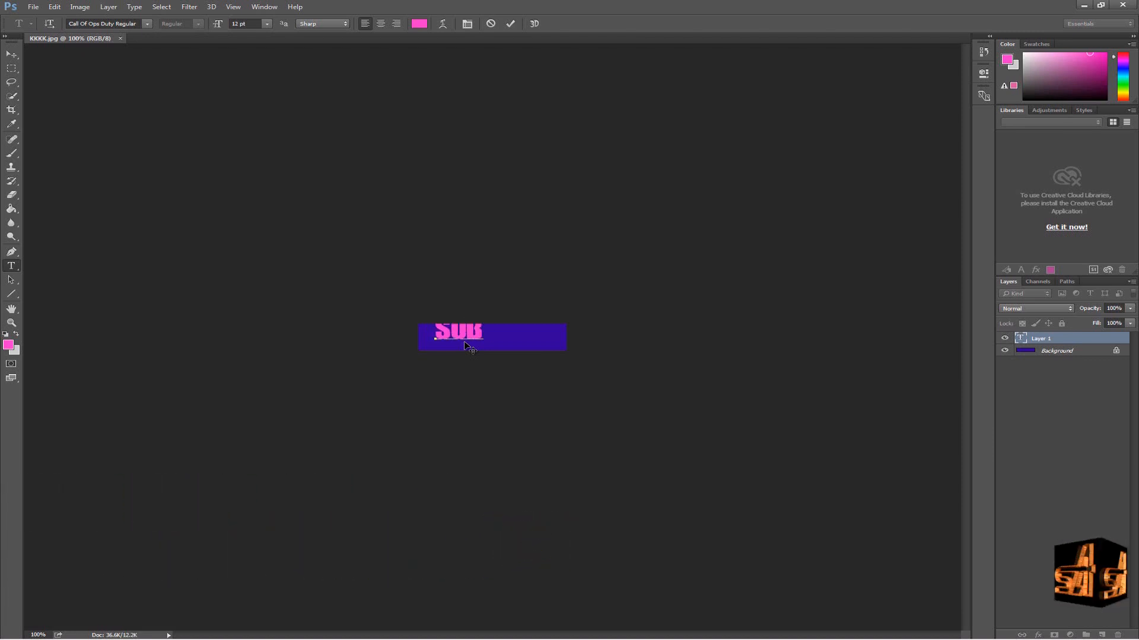
text( ASAAN)
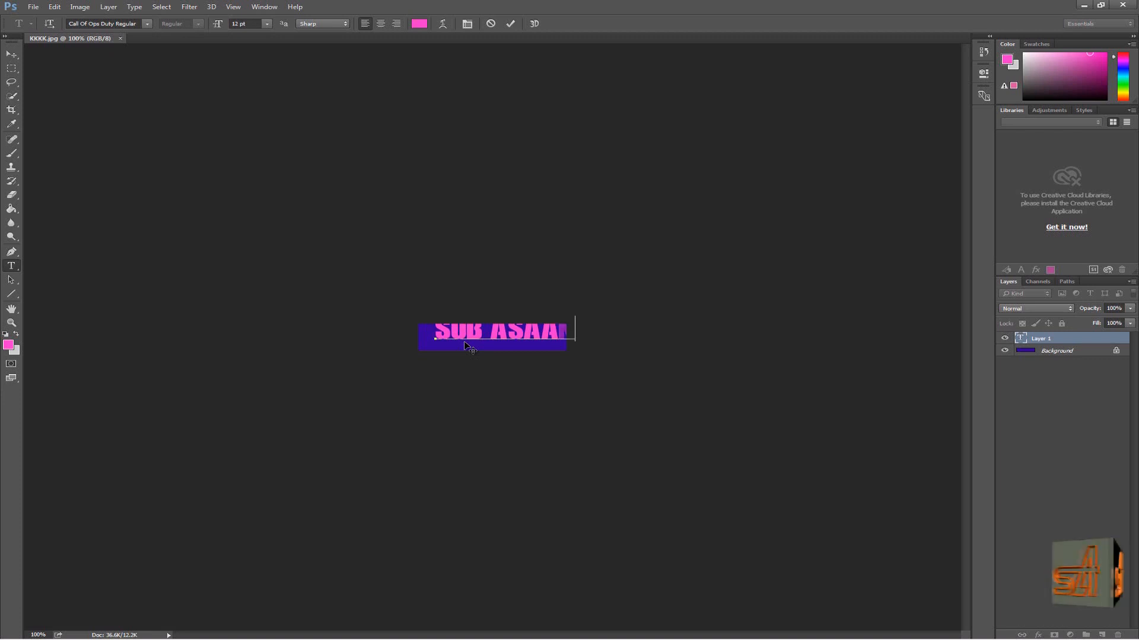
click(11, 54)
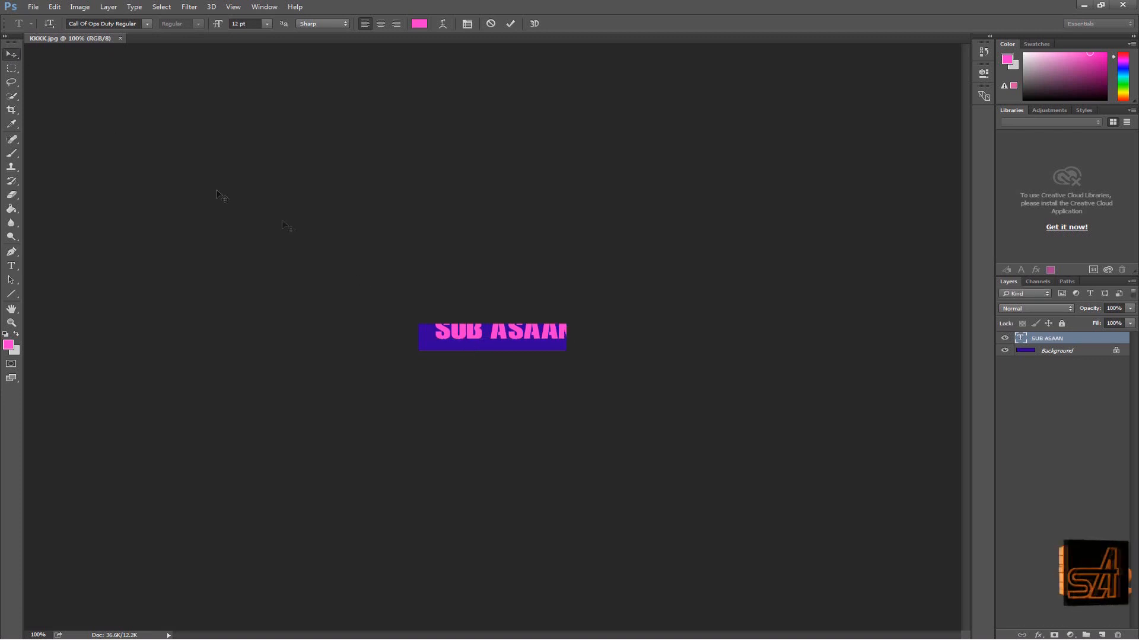
drag(550, 337, 523, 340)
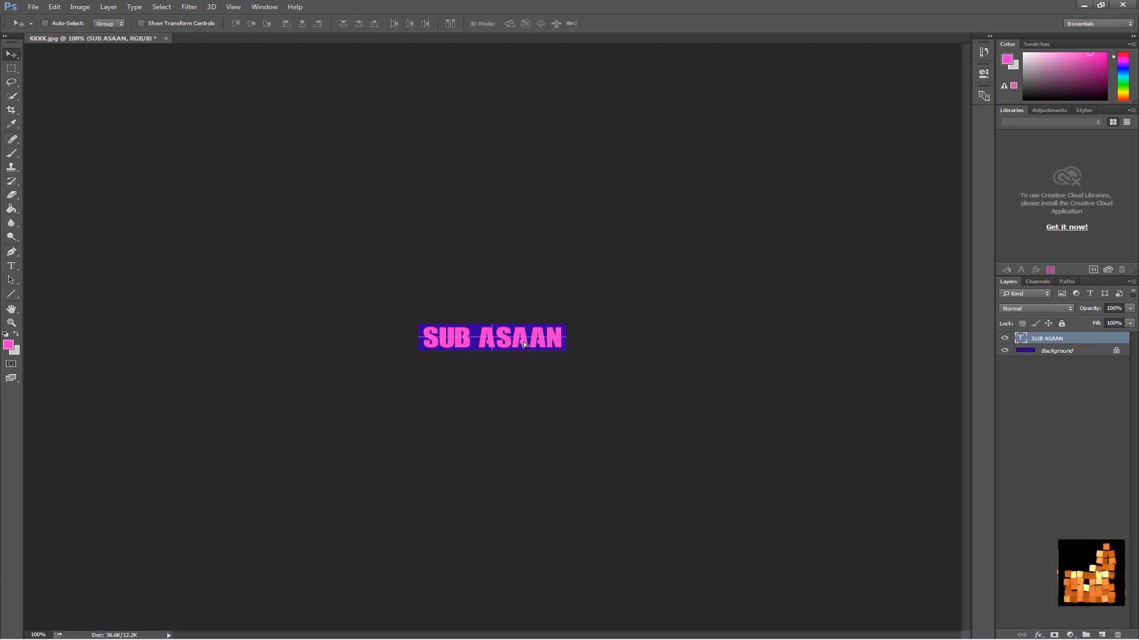
Step: Save a copy of the banner in the Pictures library as a JPEG named DDDDDDDD at Maximum quality 12
click(34, 8)
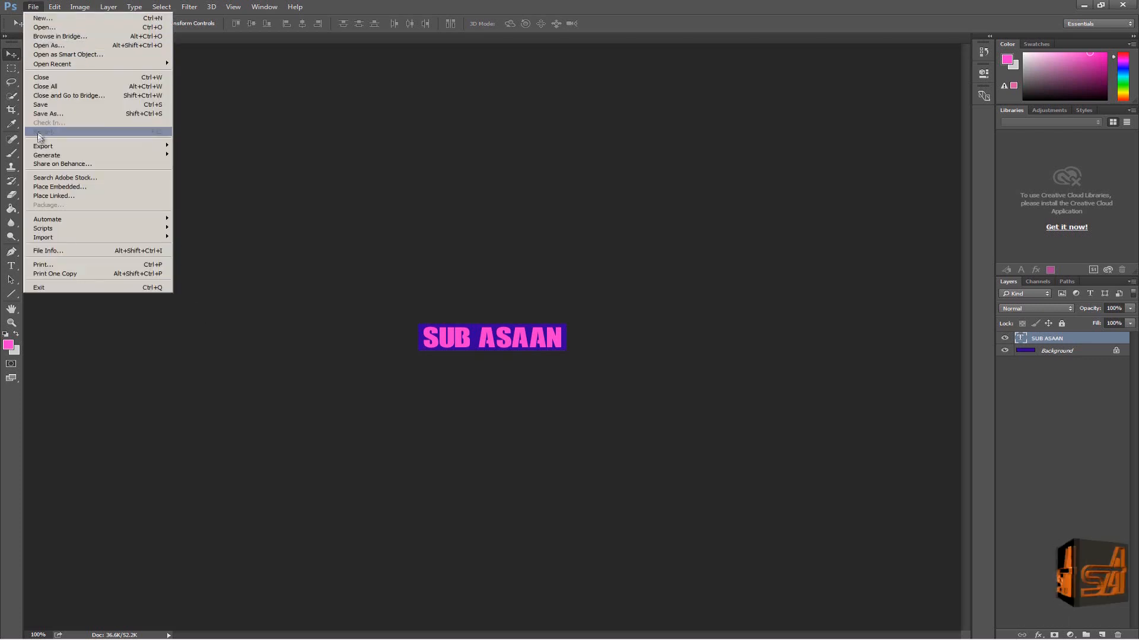
click(42, 114)
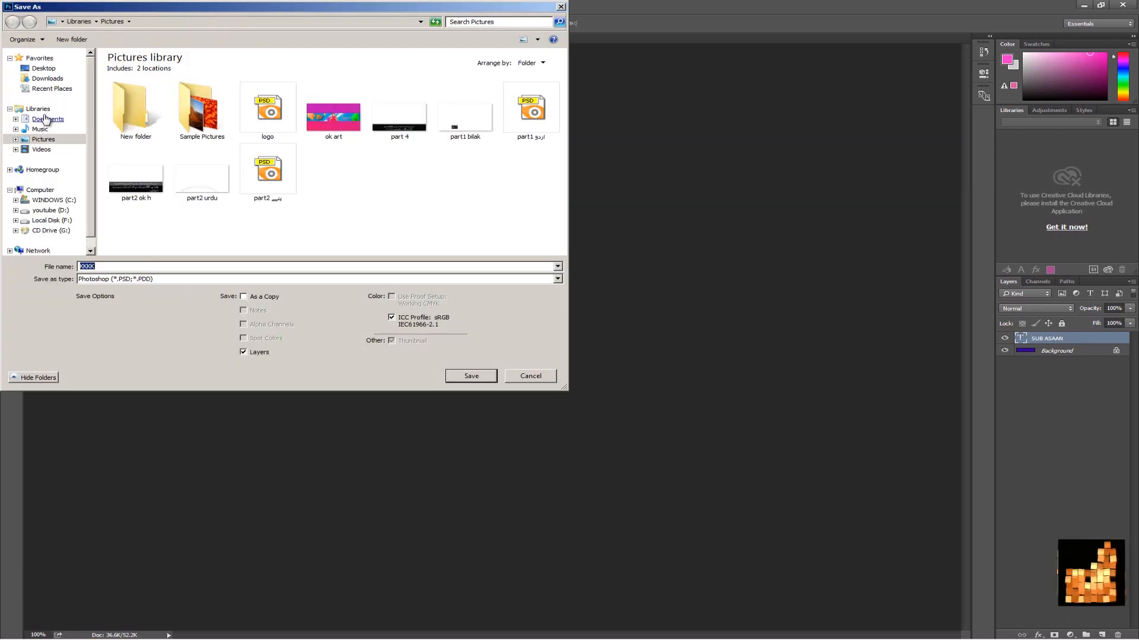
click(558, 279)
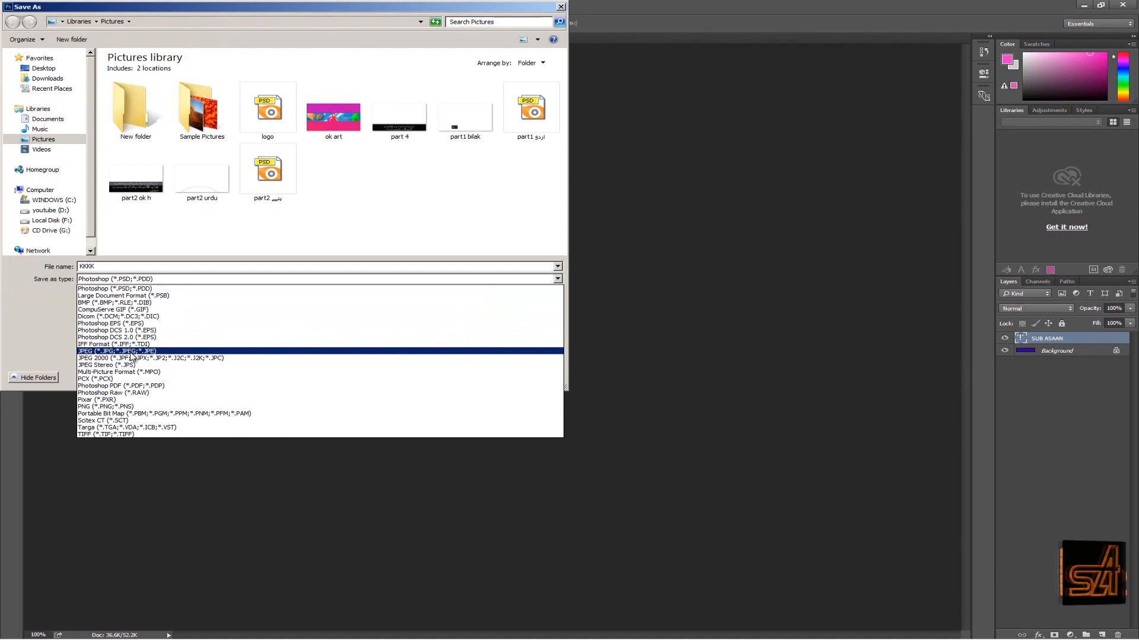
click(131, 351)
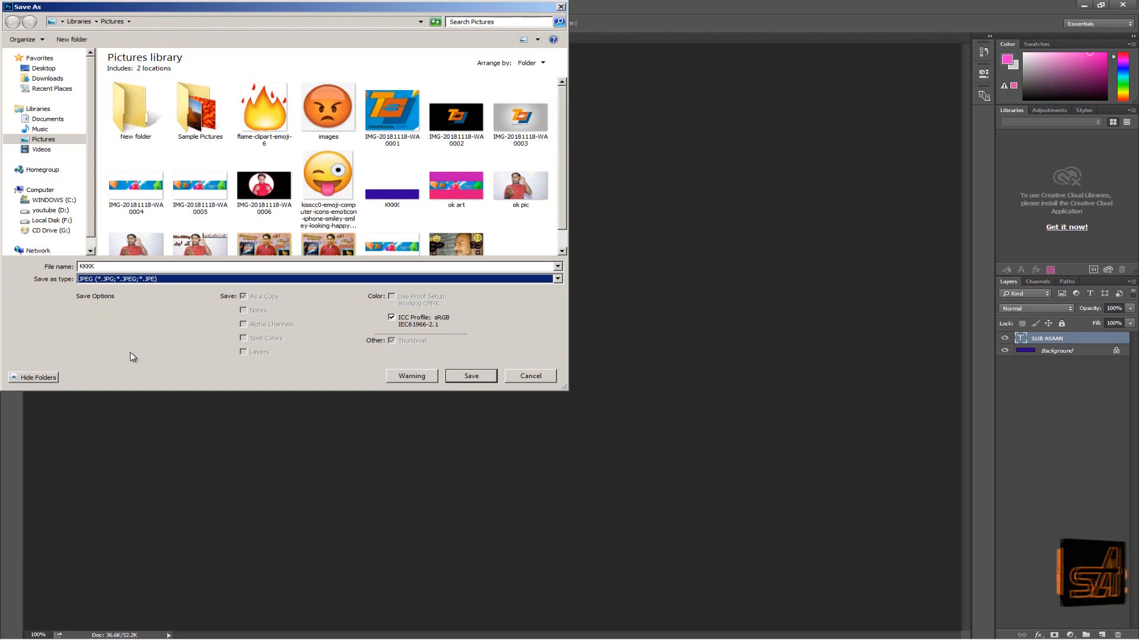
key(shift+Tab)
key(BackSpace)
text(DDDDDDDD)
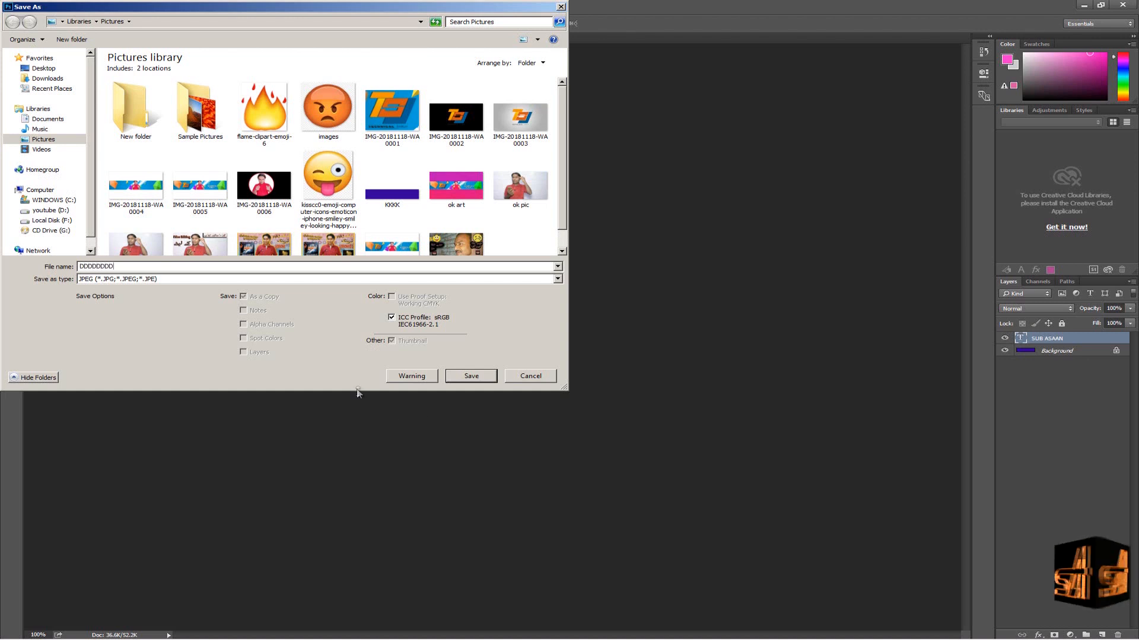
click(472, 376)
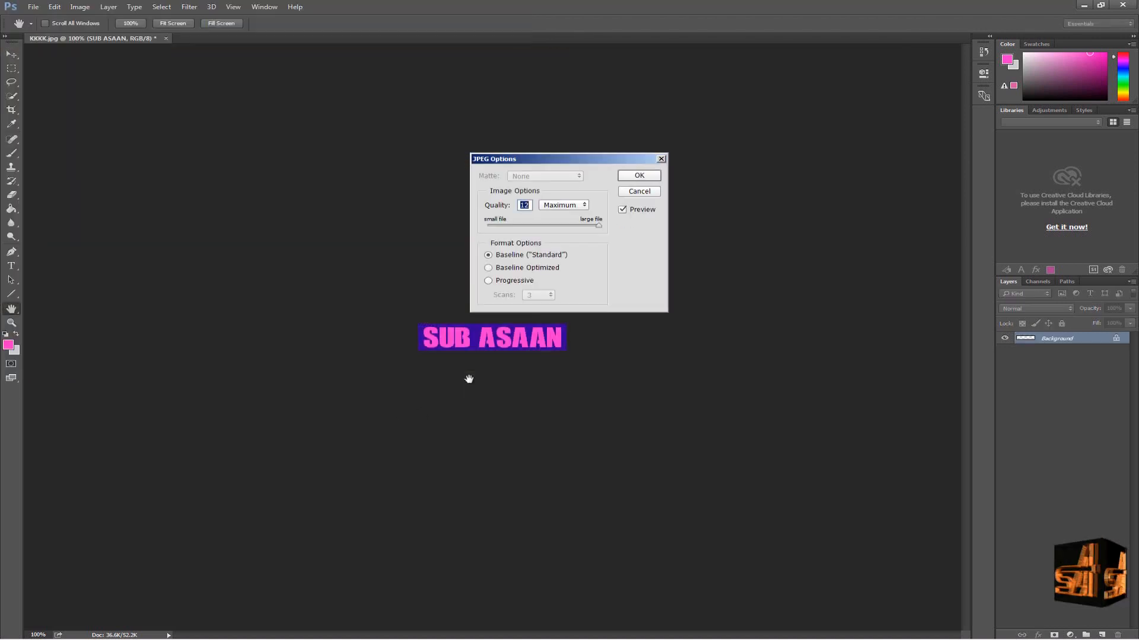
click(638, 178)
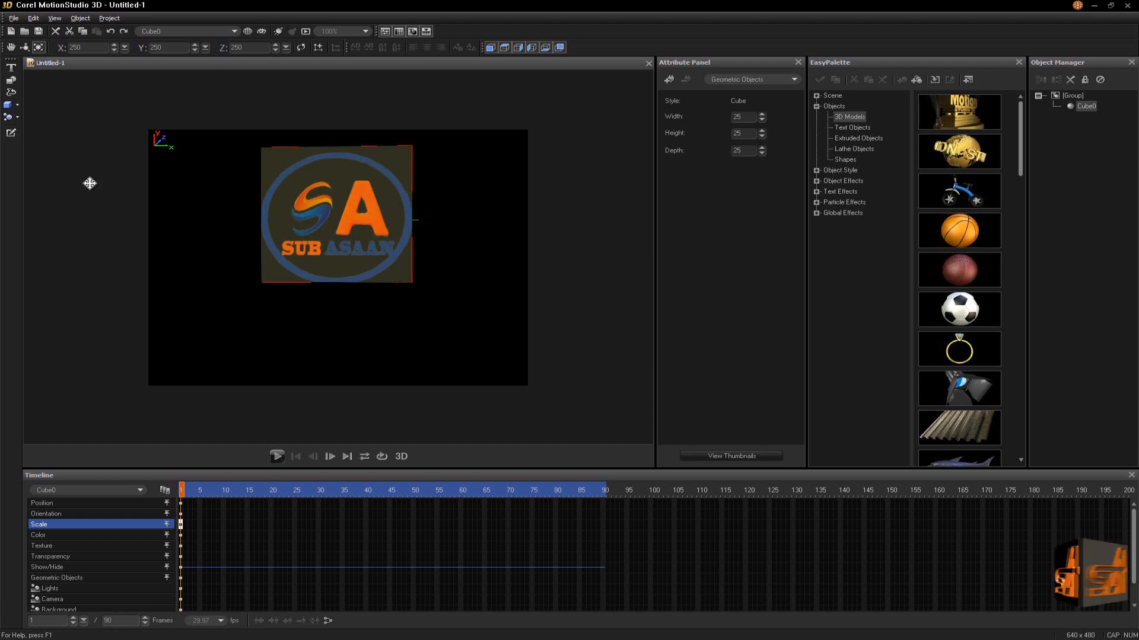
Step: Switch to Corel MotionStudio 3D, add a second cube to the scene, and rotate the large logo cube Cube0 around its Y axis
click(9, 107)
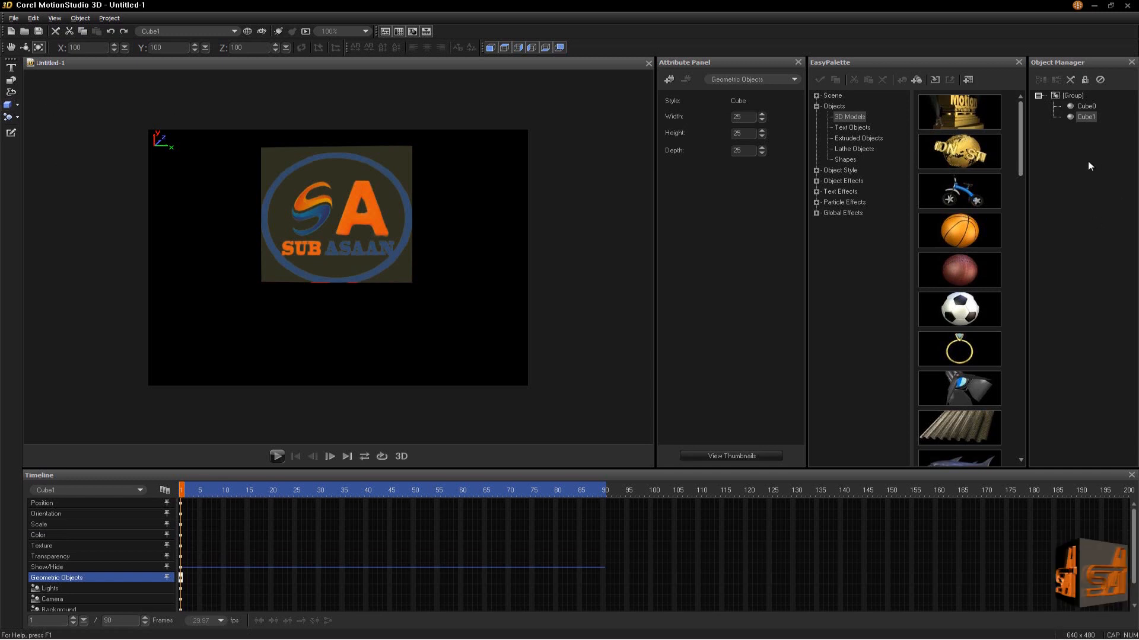
click(1086, 106)
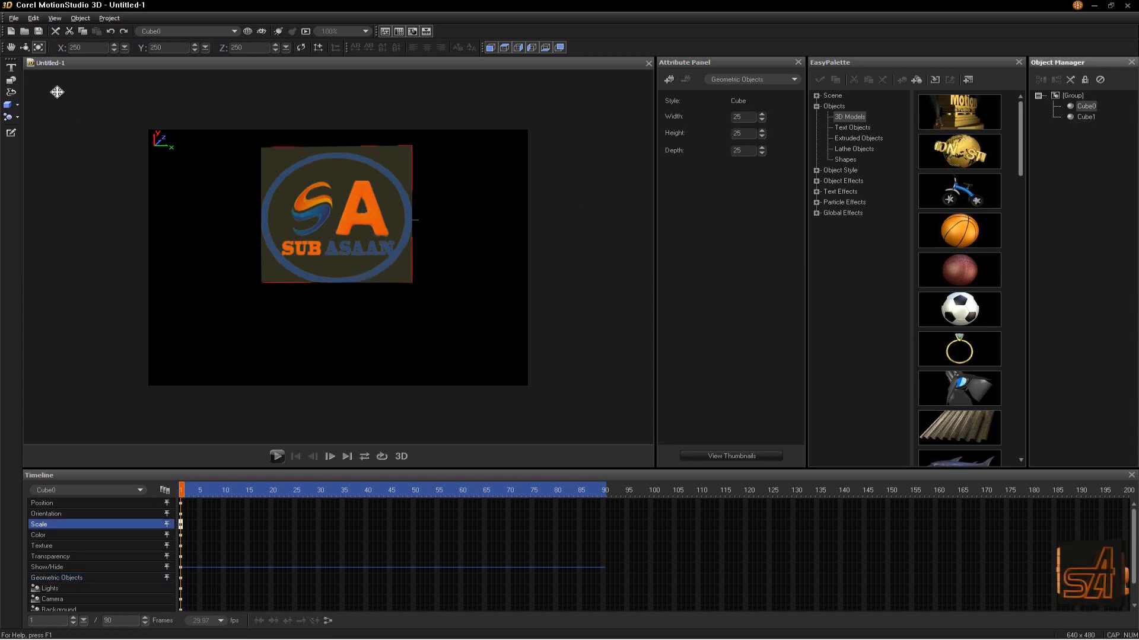
click(24, 47)
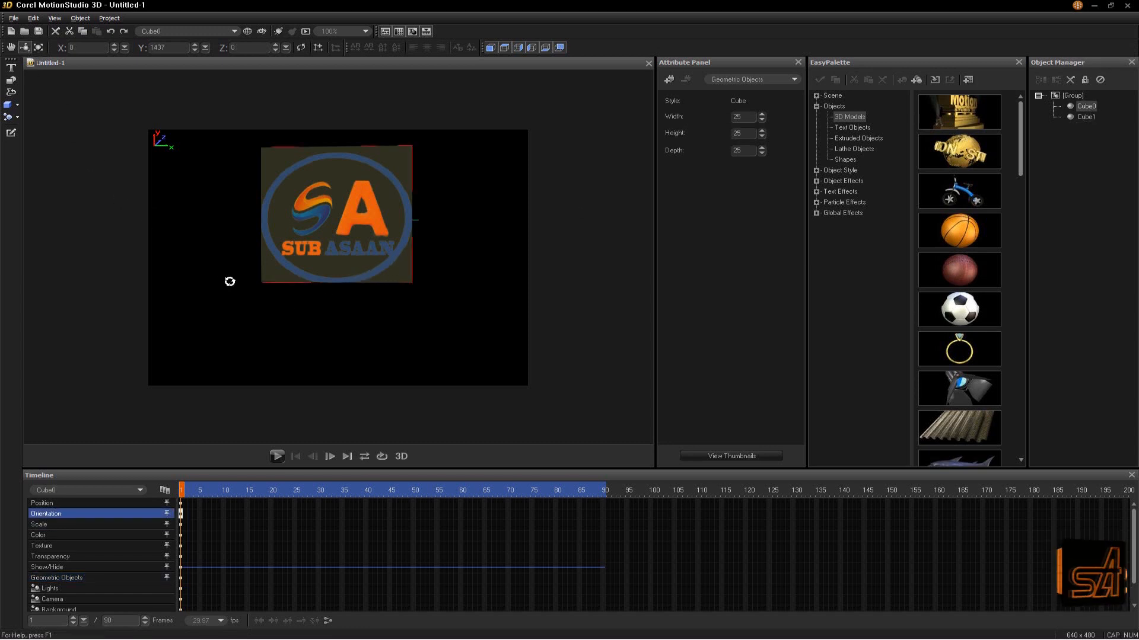
drag(229, 281, 322, 287)
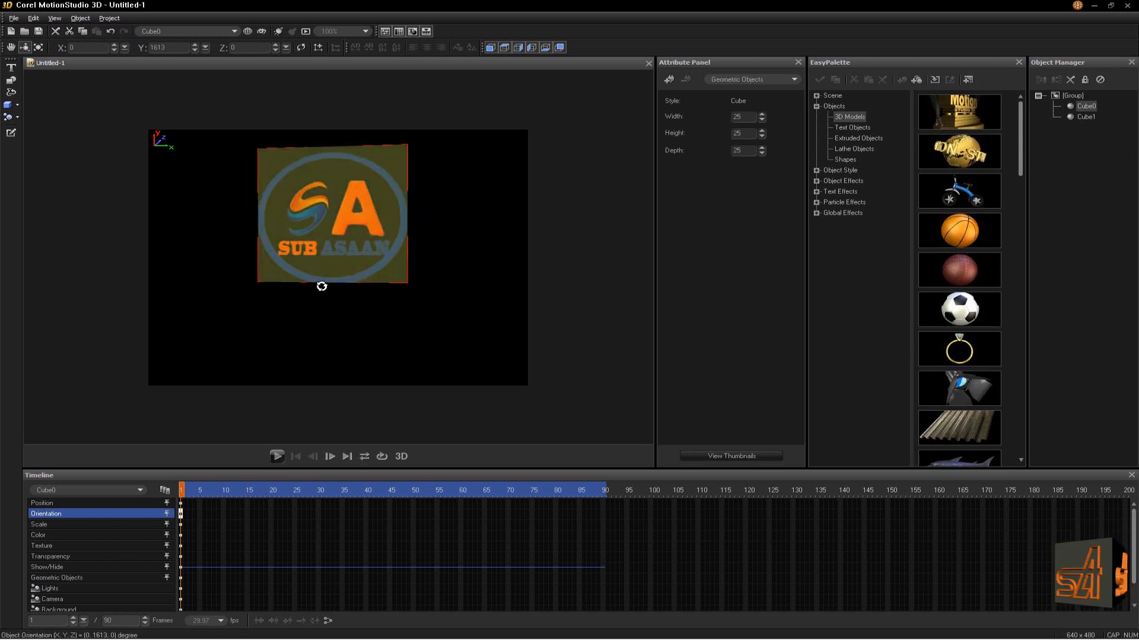
Step: Move Cube1 out from inside the large cube to directly beneath it, at X -7, Y -100
click(1078, 115)
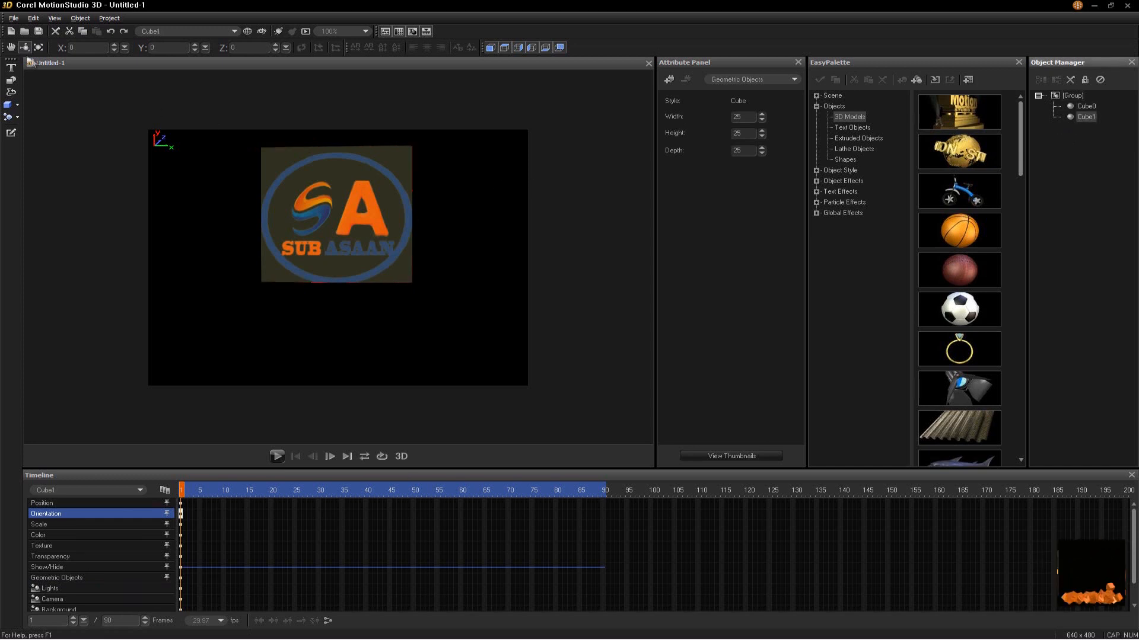
click(1084, 118)
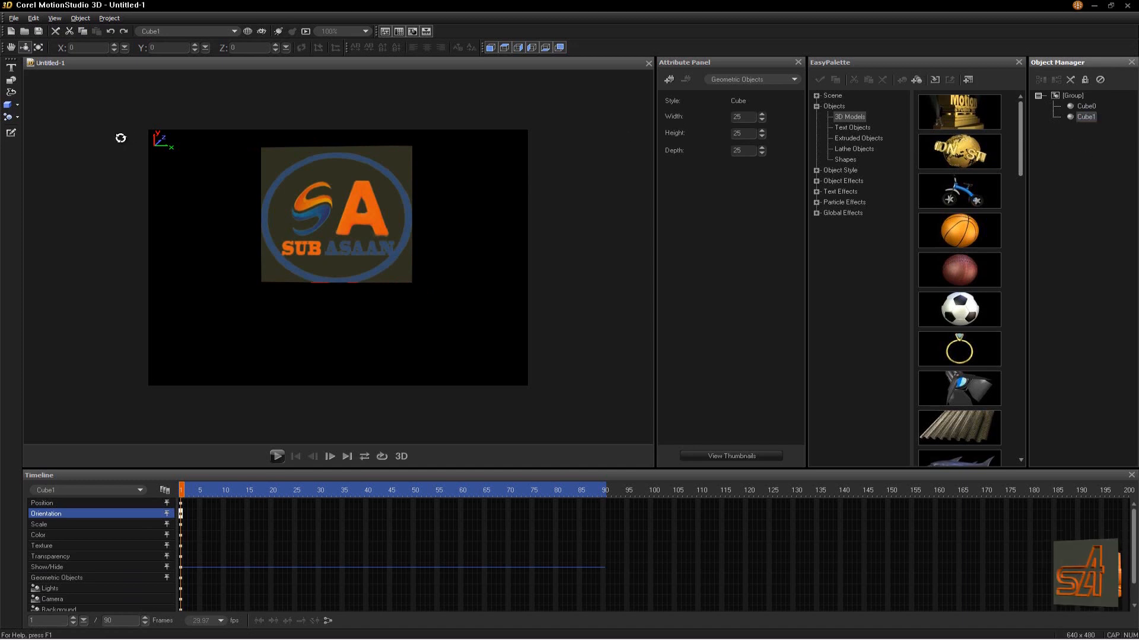
click(11, 47)
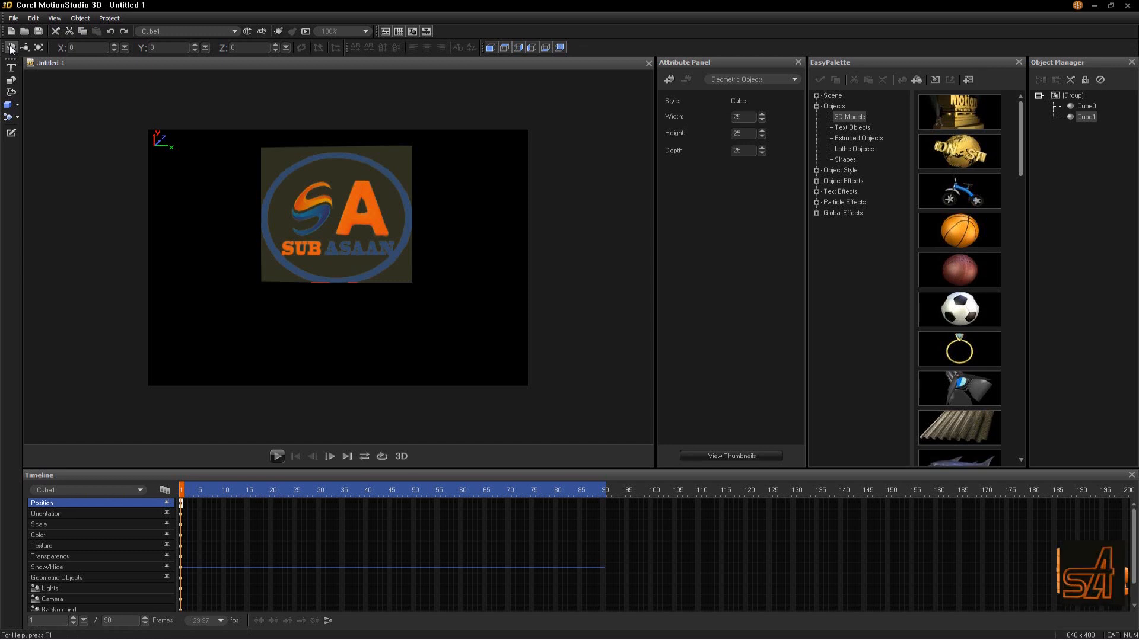
drag(252, 252, 248, 293)
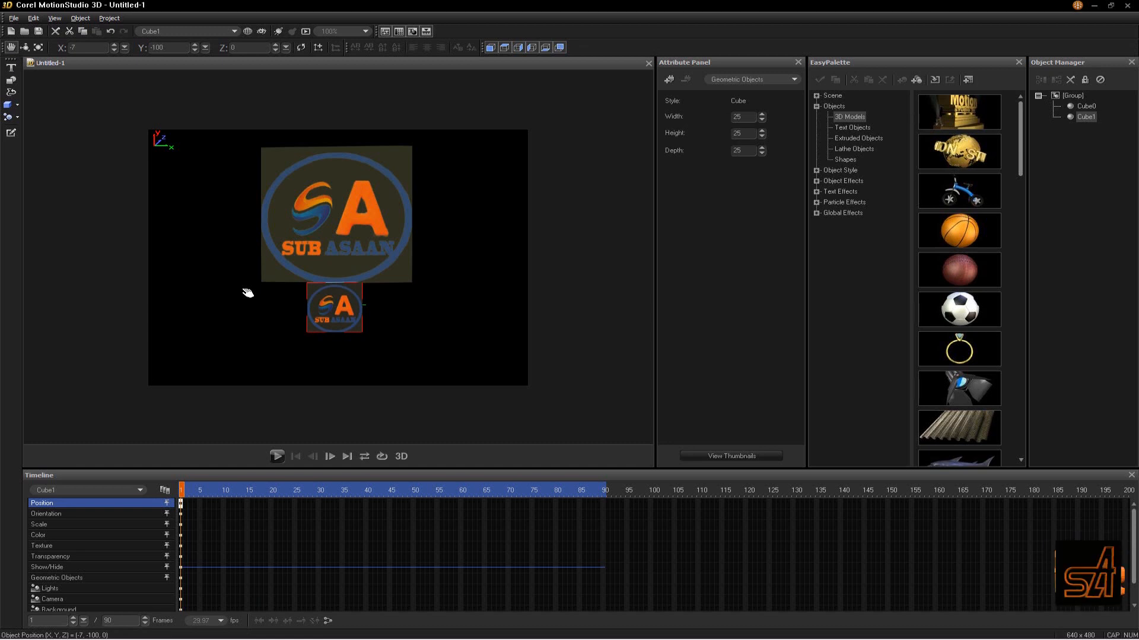
Step: Widen Cube1 by raising its X scale to 278
click(38, 47)
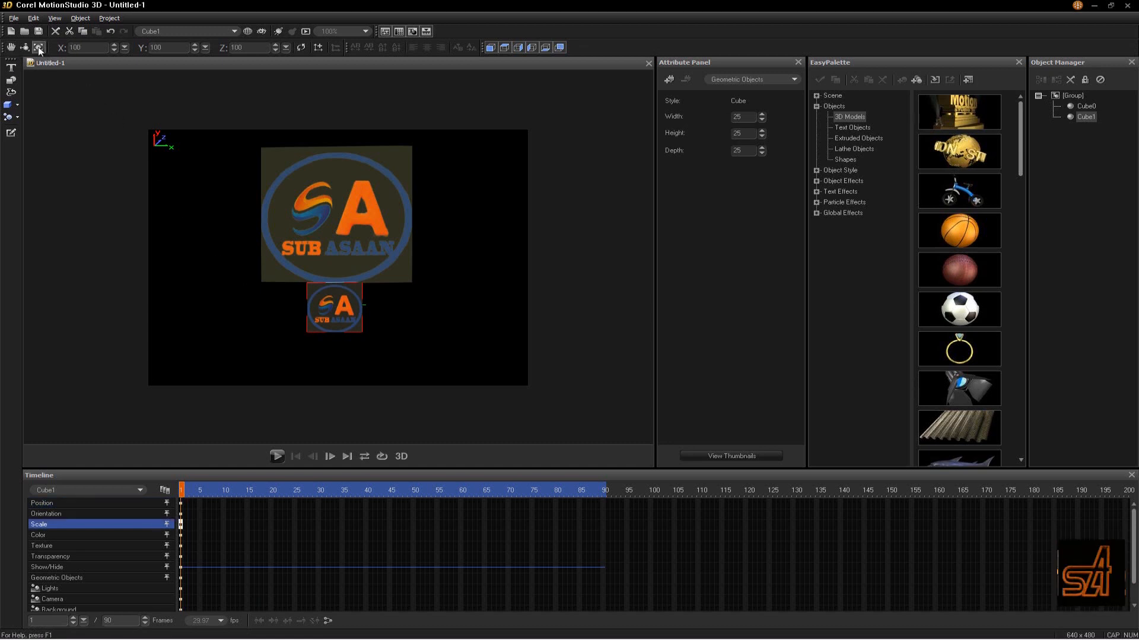
click(114, 45)
click(114, 45)
click(114, 45)
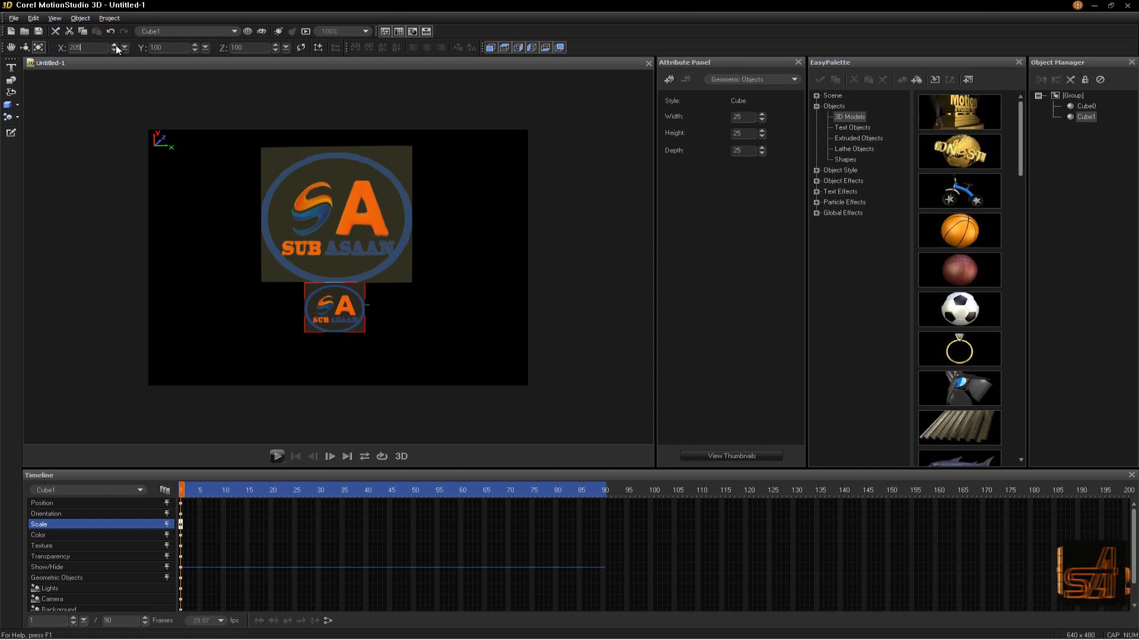
click(116, 45)
click(116, 45)
click(115, 45)
click(115, 45)
click(115, 45)
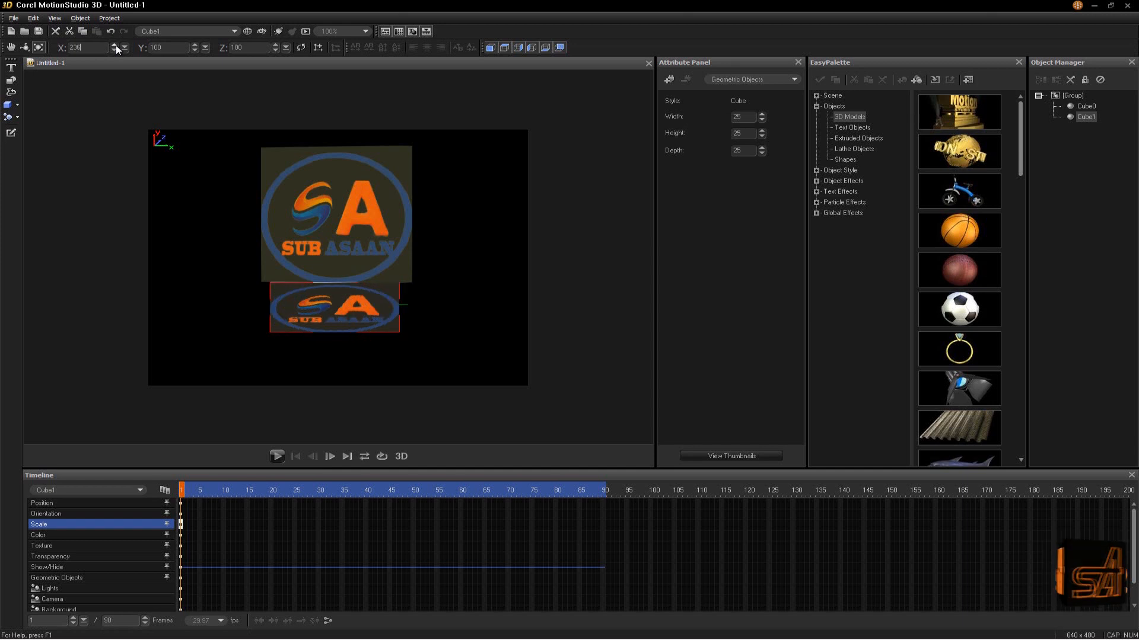
click(116, 45)
click(116, 45)
click(115, 46)
click(116, 46)
click(115, 45)
click(115, 45)
click(116, 45)
click(116, 45)
click(115, 45)
click(116, 45)
click(115, 45)
click(116, 45)
click(116, 45)
click(115, 45)
click(115, 45)
click(116, 45)
click(116, 45)
click(116, 45)
click(116, 45)
click(116, 45)
click(116, 45)
click(116, 45)
click(115, 45)
click(115, 45)
click(115, 45)
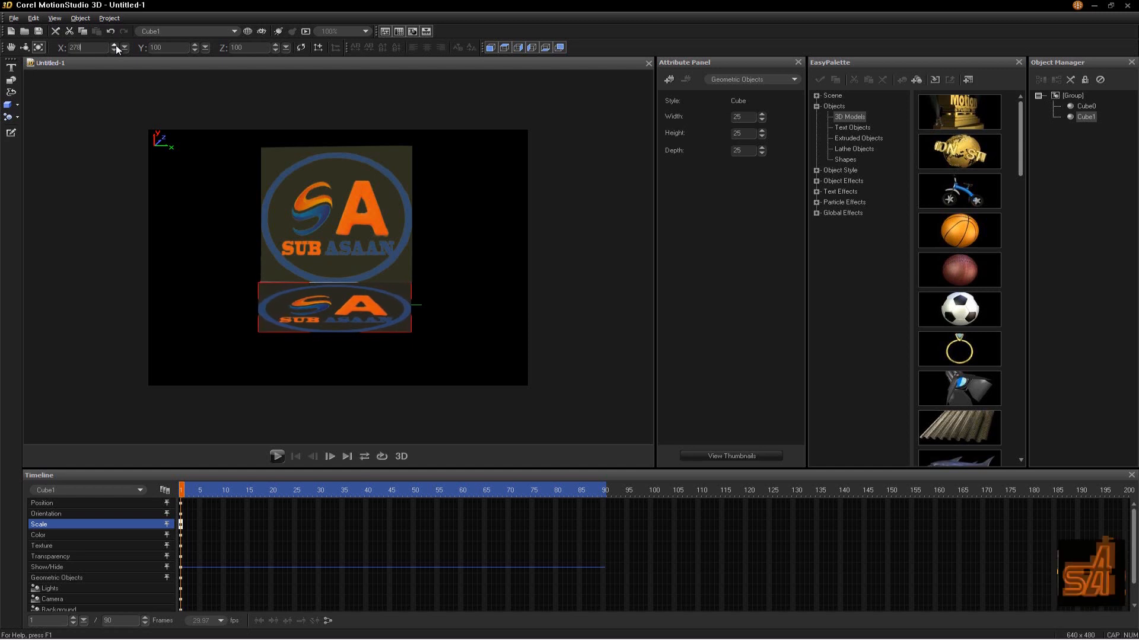
Step: Nudge Cube1 sideways to X -3 to line it up under the large cube
click(11, 47)
drag(321, 297, 324, 298)
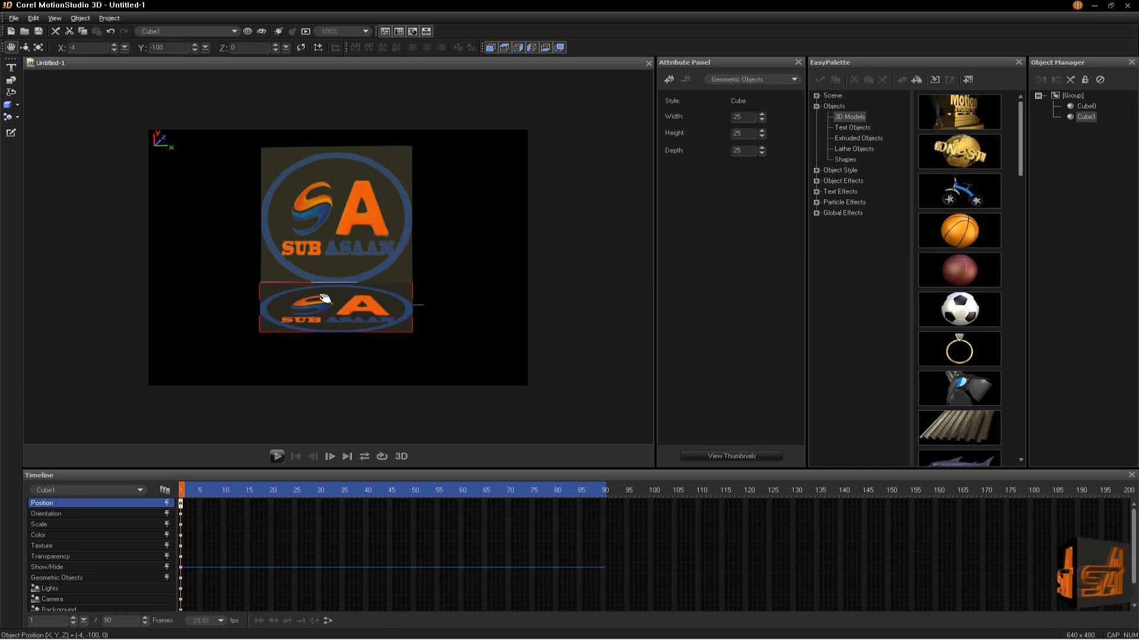
drag(328, 300, 330, 299)
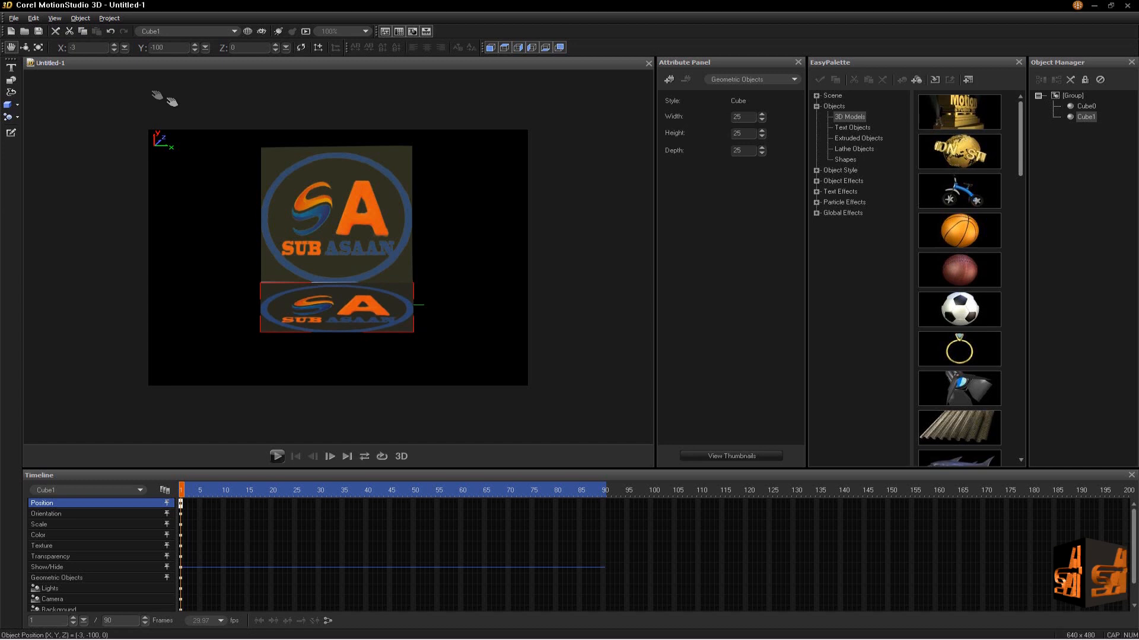
Step: Set Cube1's X scale to 283 and reduce its Y scale to flatten it to about half its height
click(37, 47)
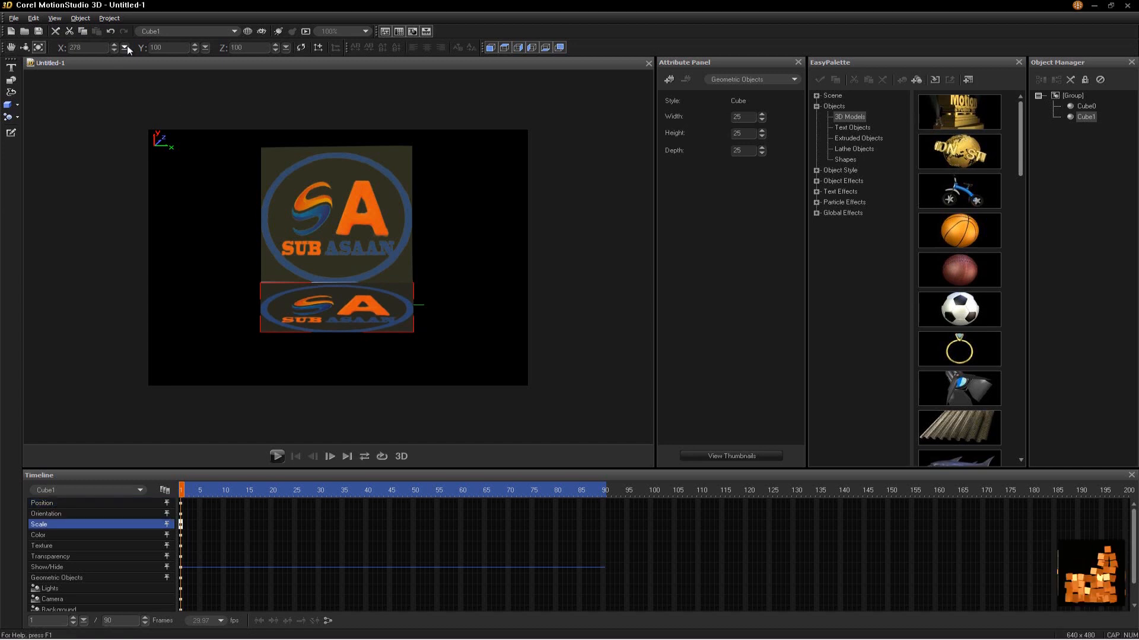
click(115, 45)
click(115, 46)
click(115, 45)
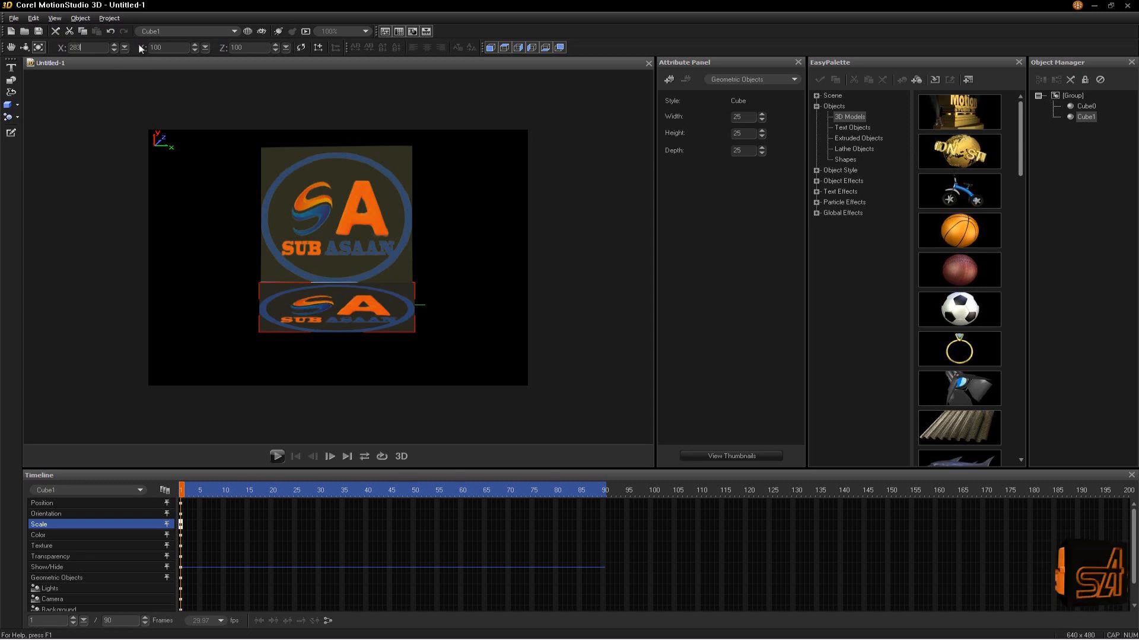
click(196, 45)
click(195, 45)
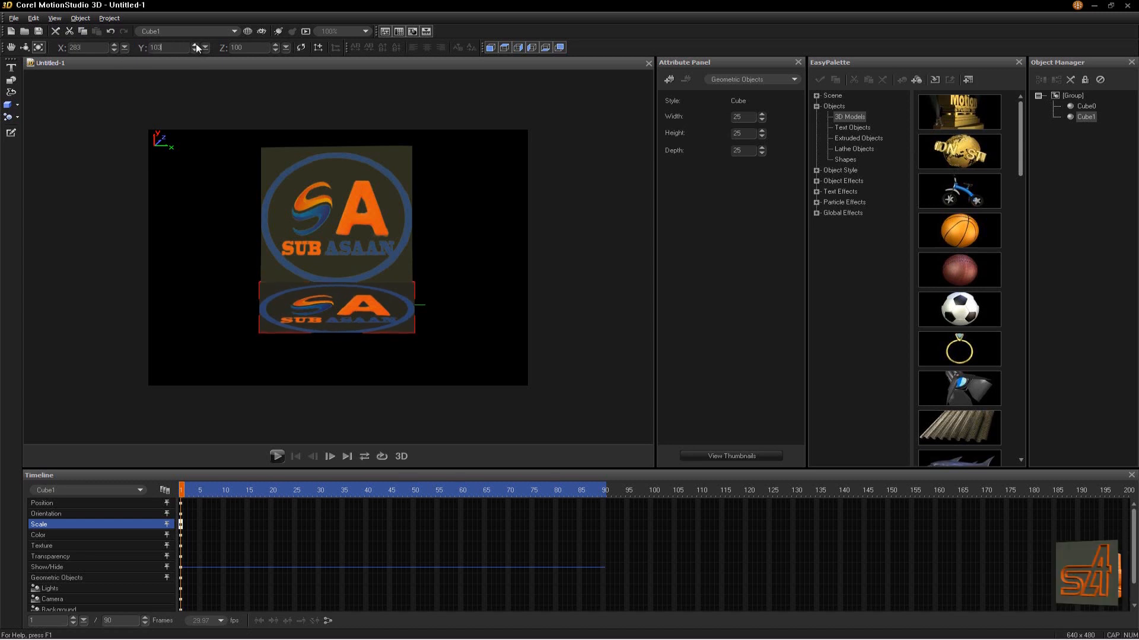
click(194, 51)
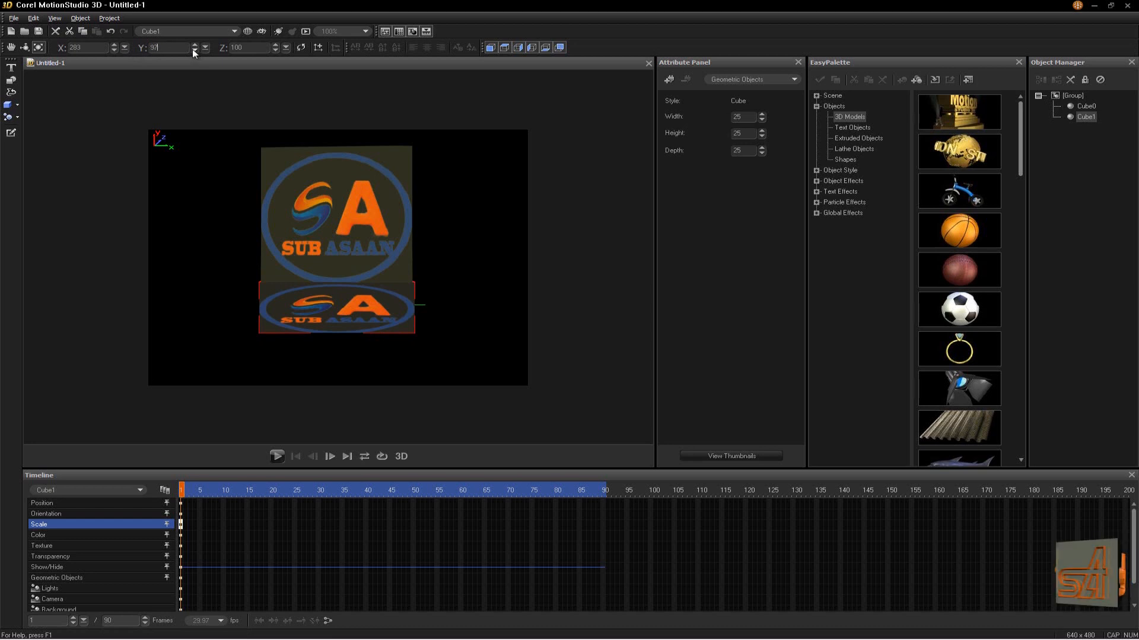
click(195, 51)
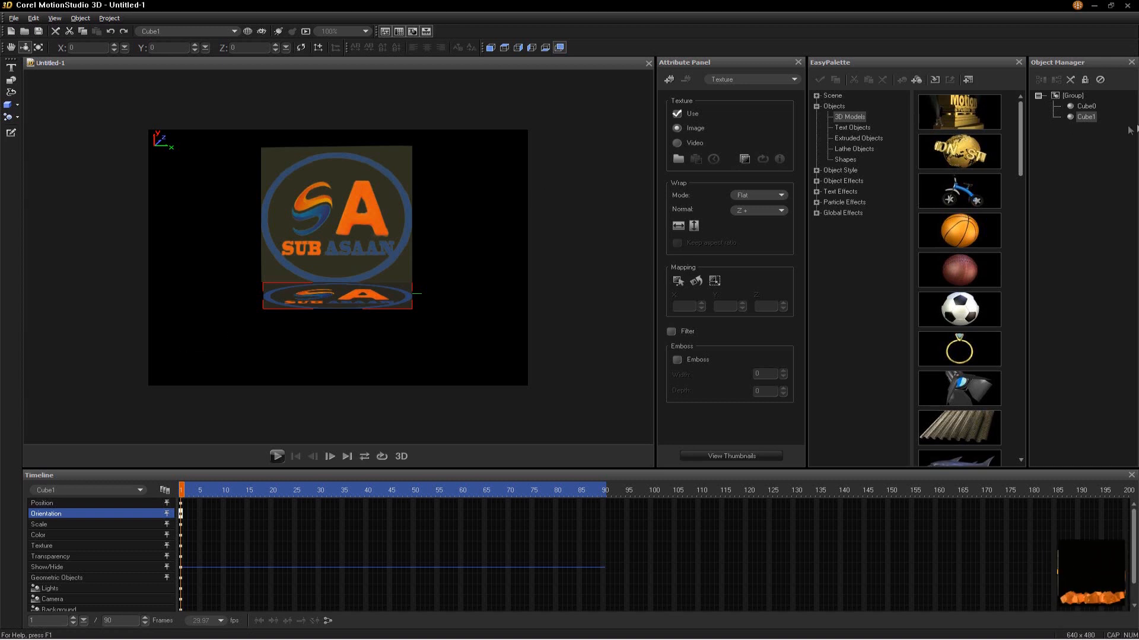
Step: Rotate the flattened Cube1 slightly to a Y orientation of -2 degrees
click(1081, 120)
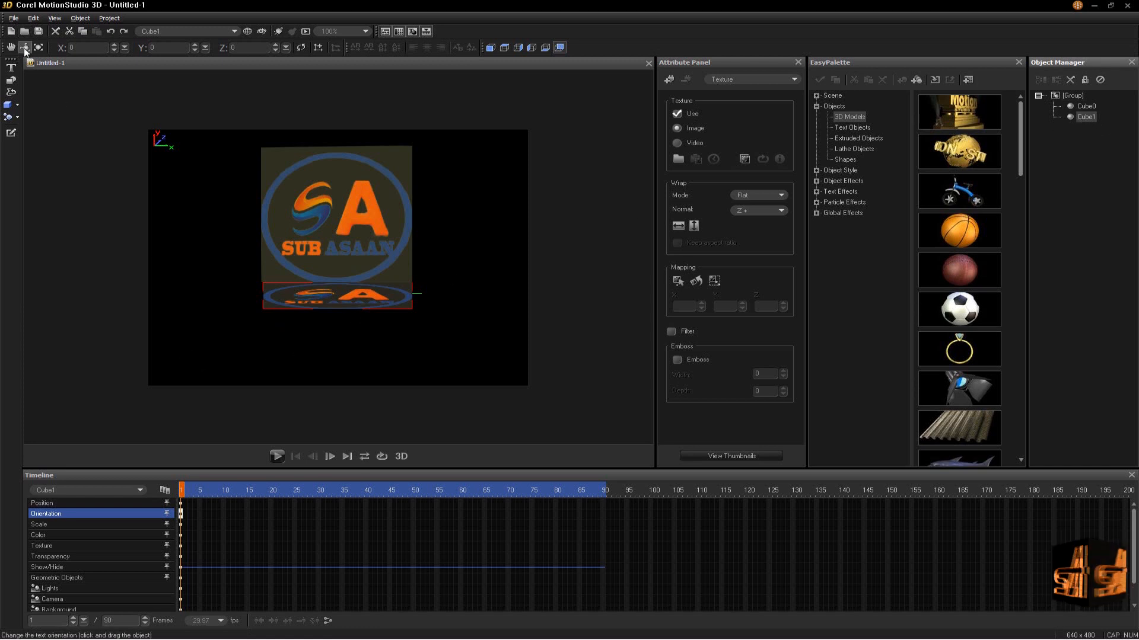
click(25, 49)
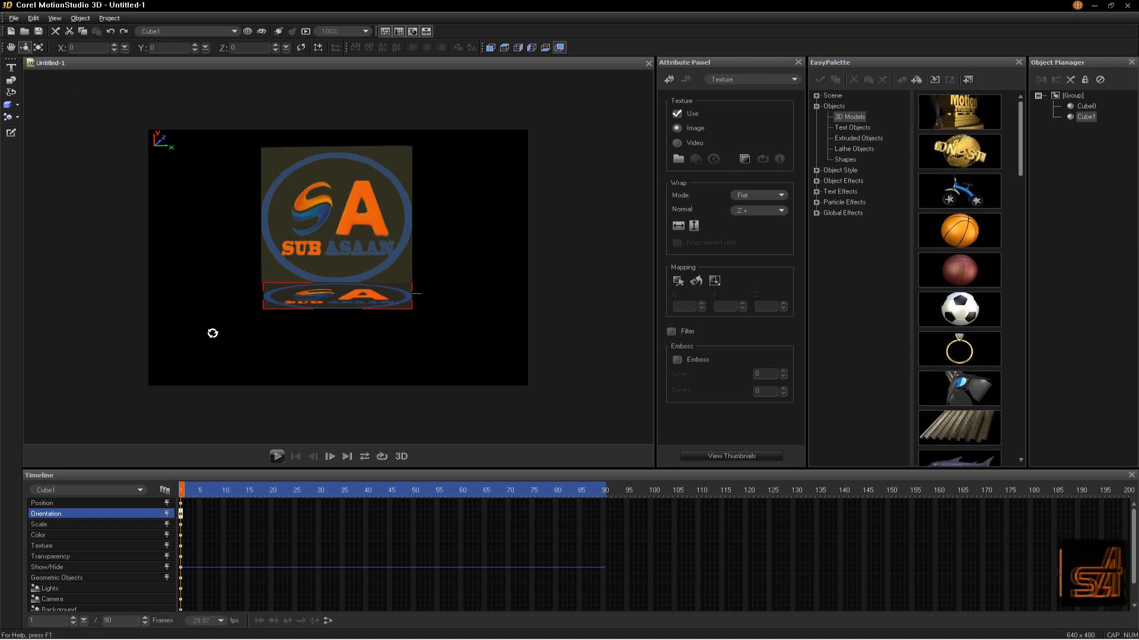
mouse_move(211, 333)
mouse_down()
mouse_move(248, 338)
mouse_move(211, 338)
mouse_up()
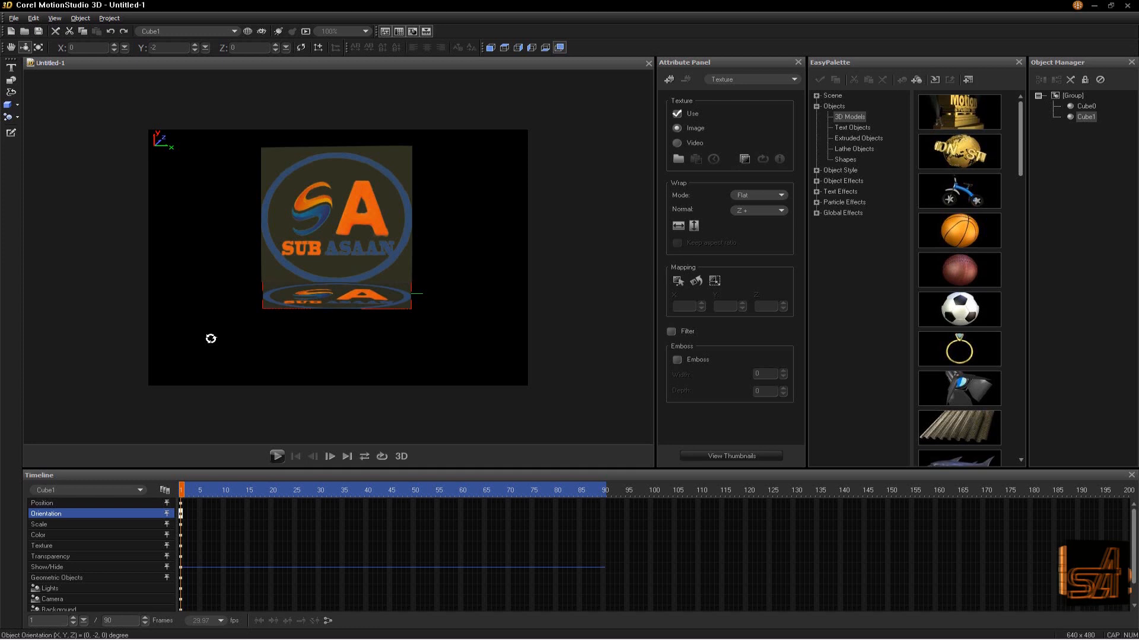
drag(210, 338, 211, 338)
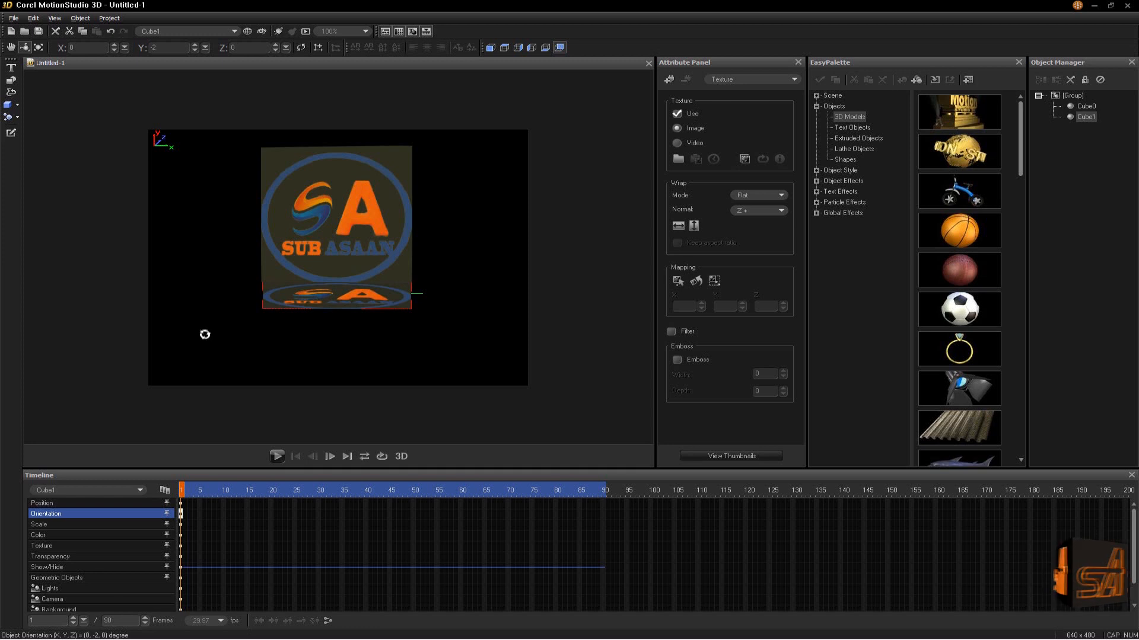
Step: Deepen the flattened Cube1 by raising its Z scale to 250
click(38, 48)
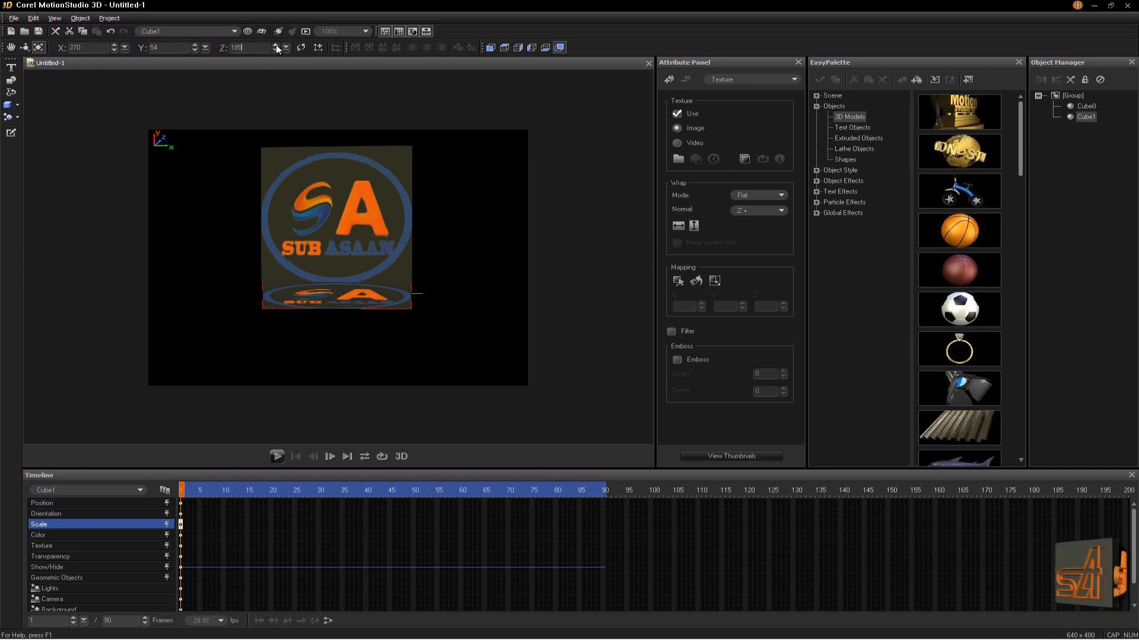
click(275, 46)
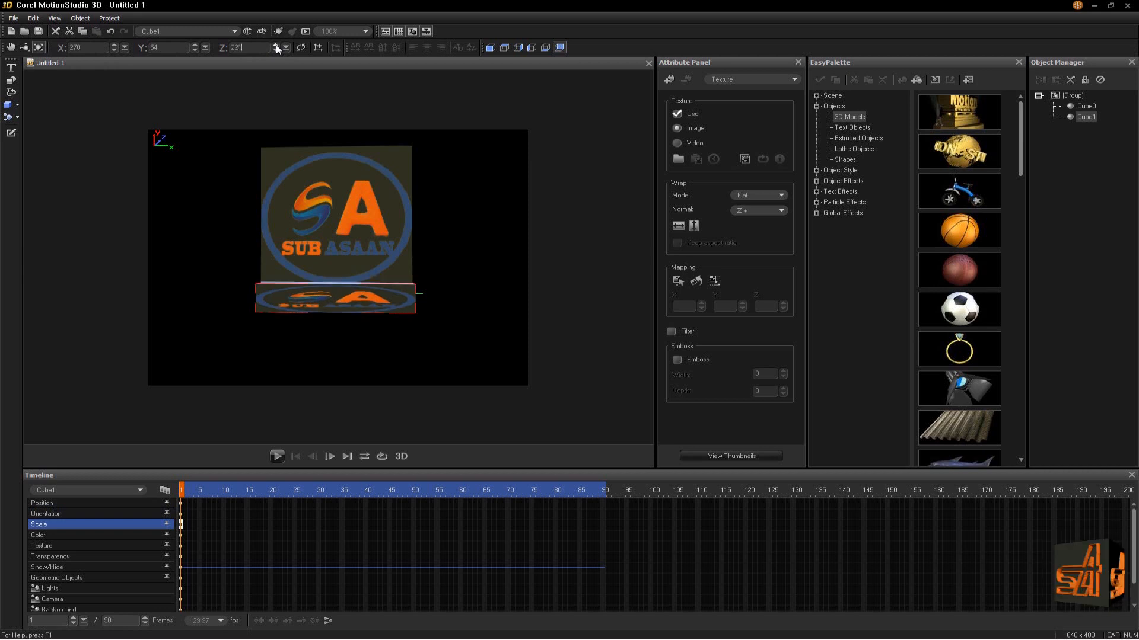
click(276, 46)
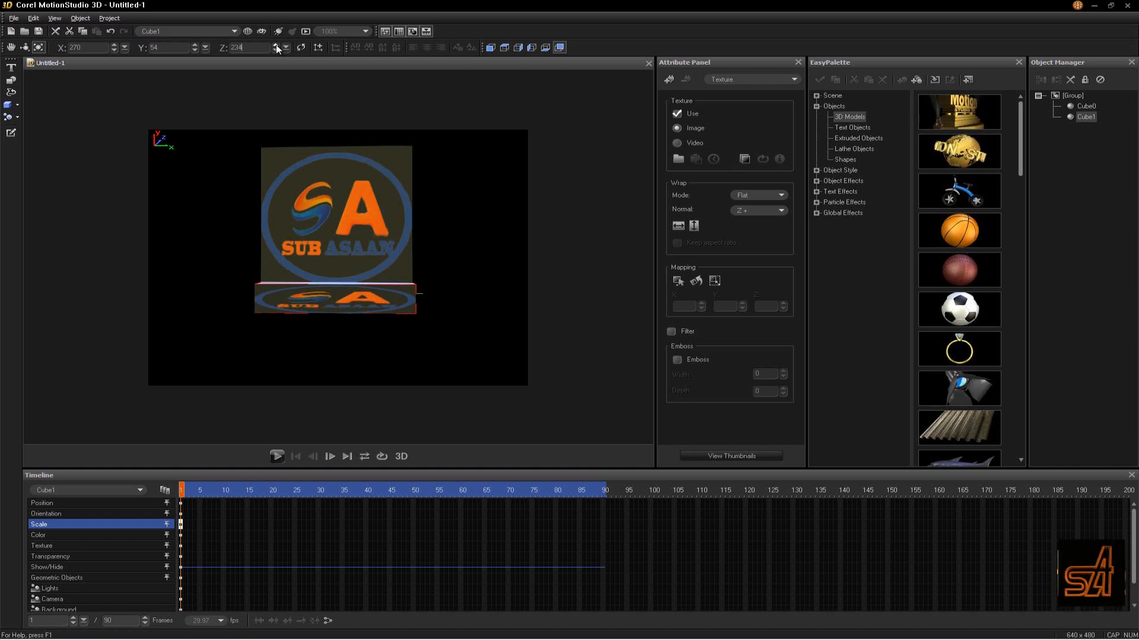
click(276, 45)
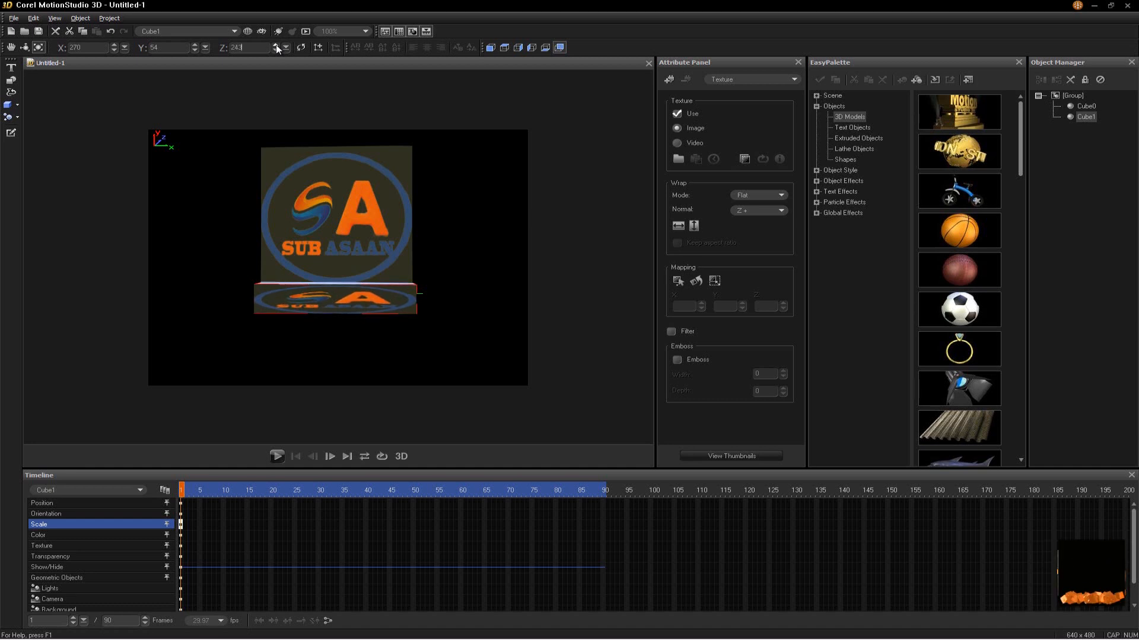
click(275, 46)
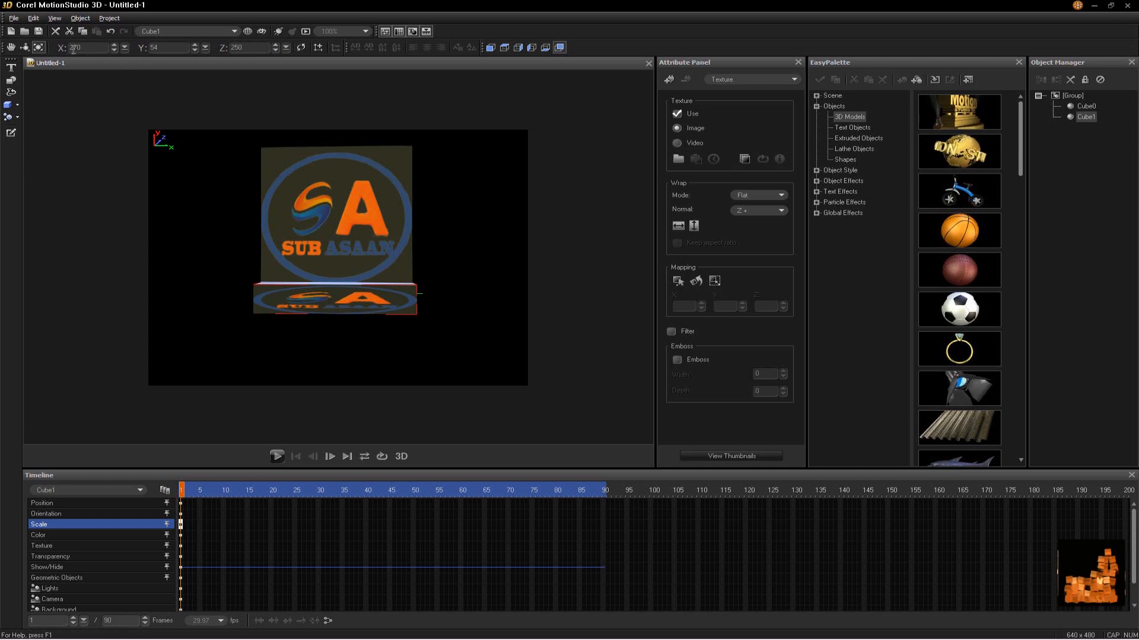
Step: Adjust Cube1's height beneath the large logo cube to a Y position of -77
click(10, 49)
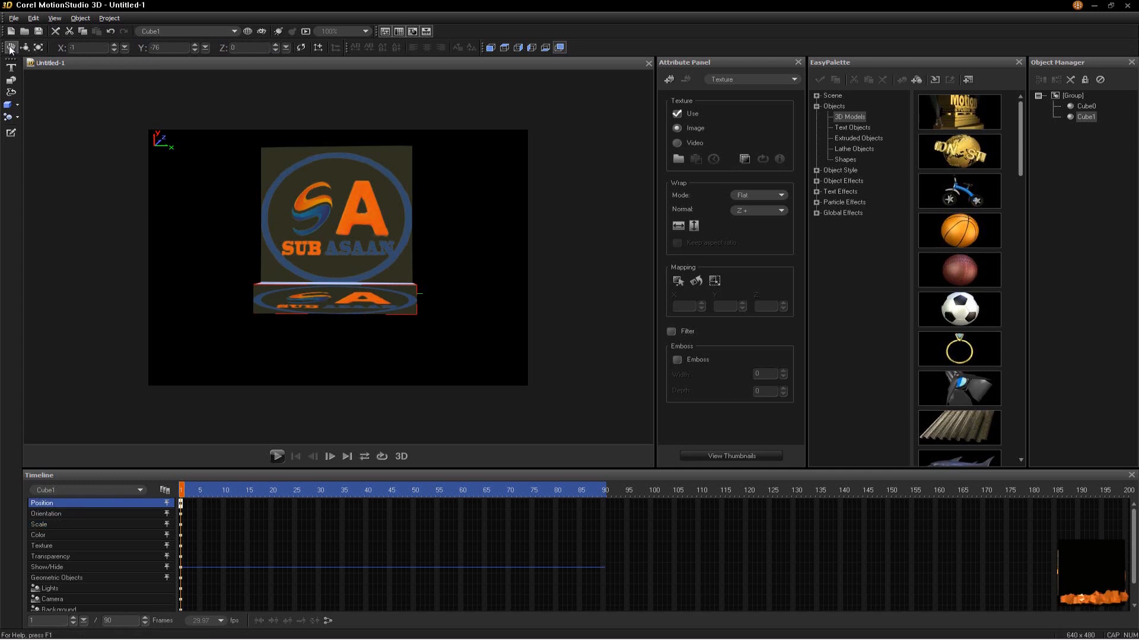
click(195, 46)
click(195, 46)
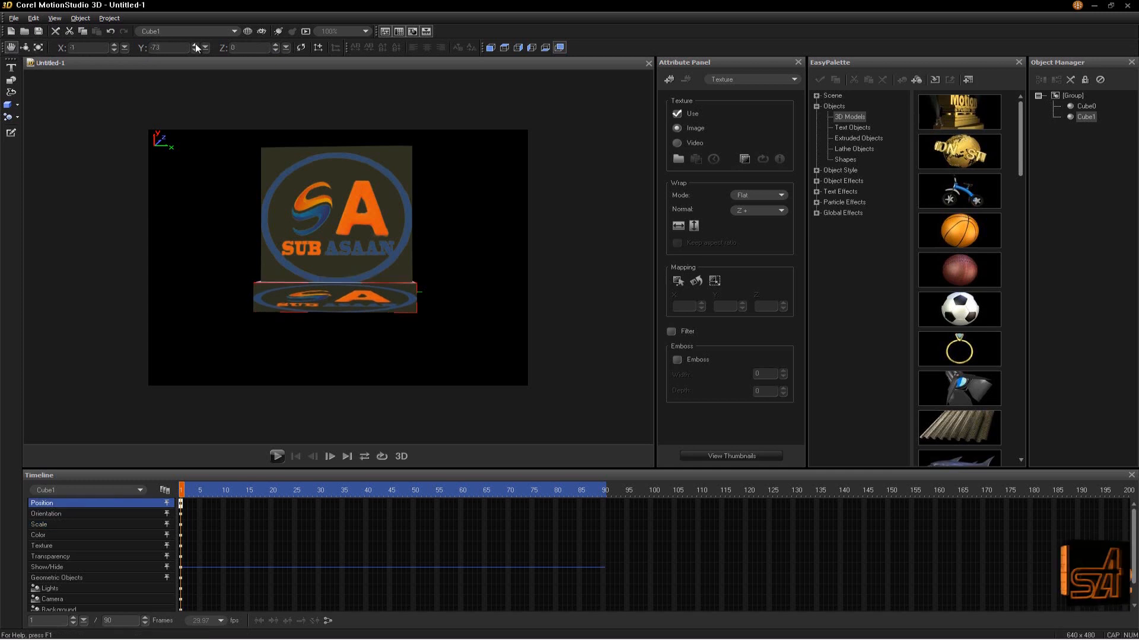
click(194, 50)
click(195, 50)
click(194, 50)
click(195, 50)
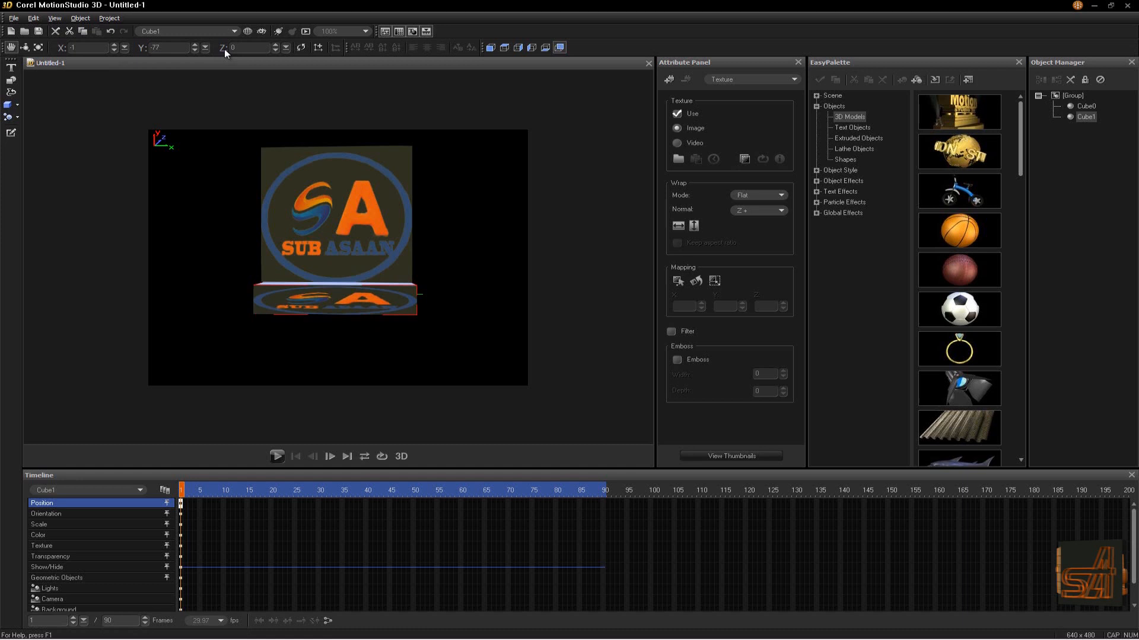
Step: Shift Cube1 in depth to a Z position of 69 so it lines up with the large cube
click(275, 45)
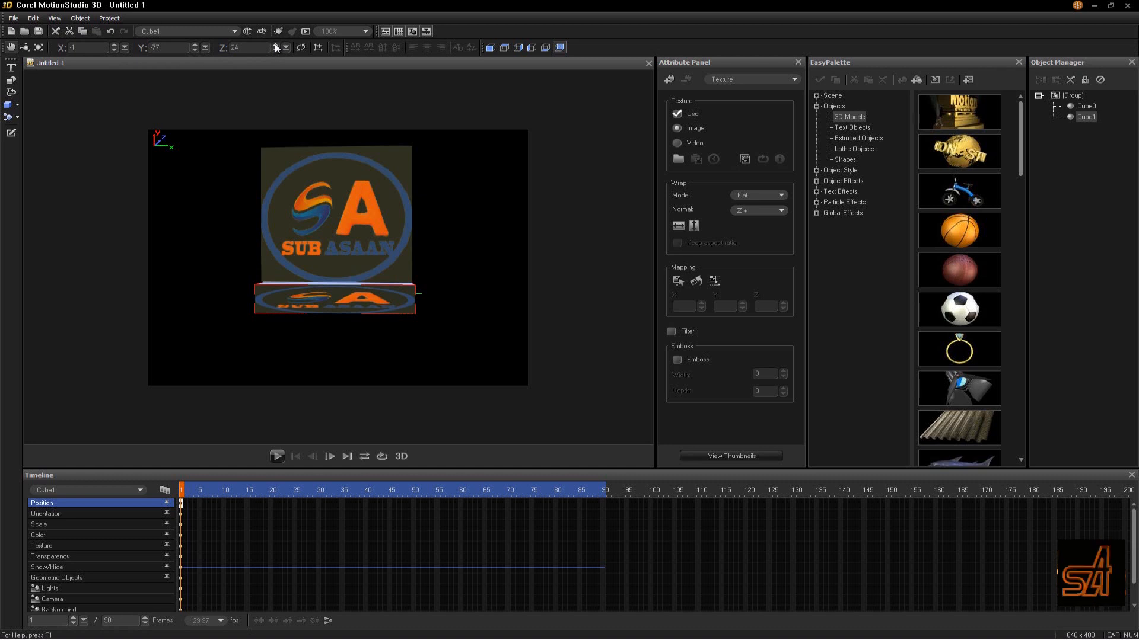
click(275, 45)
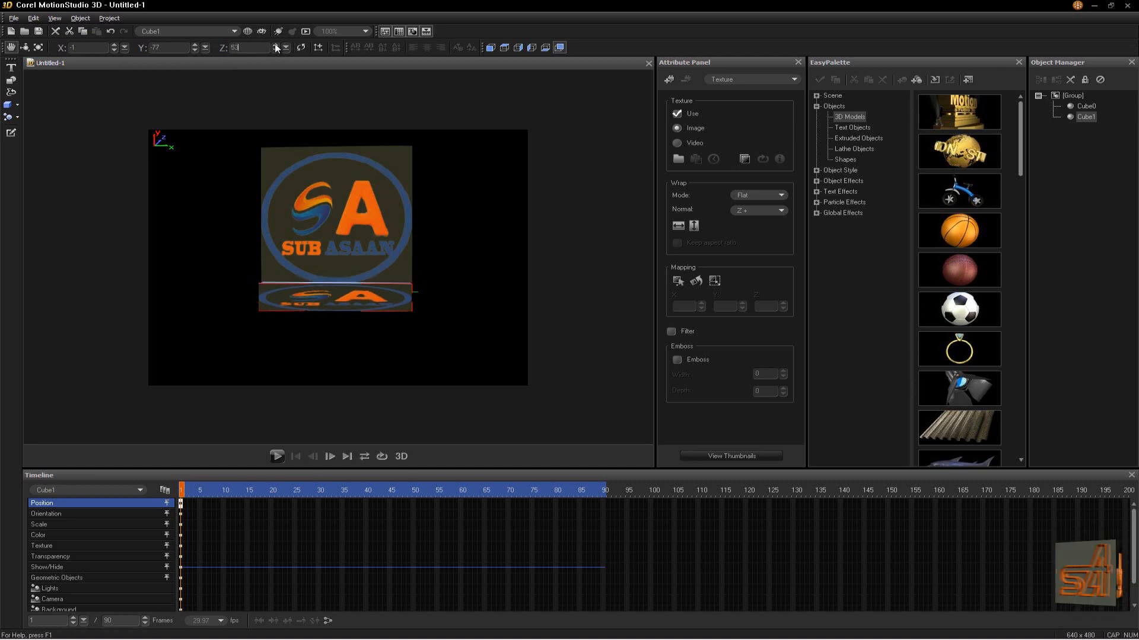
click(275, 44)
click(275, 44)
click(275, 44)
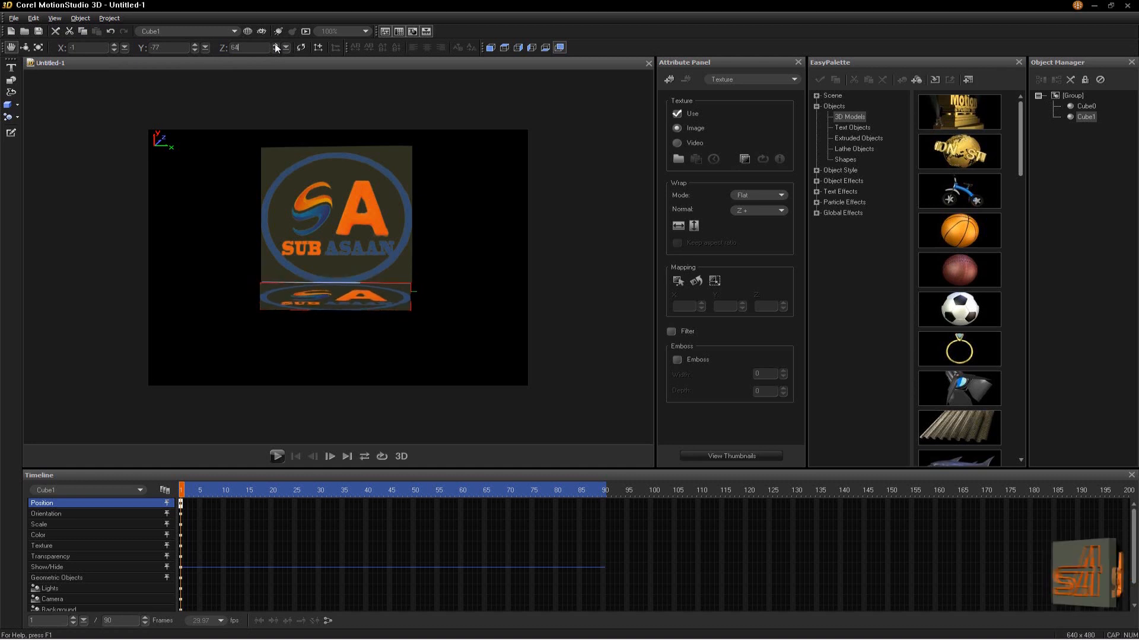
click(276, 45)
click(275, 44)
click(275, 45)
click(275, 44)
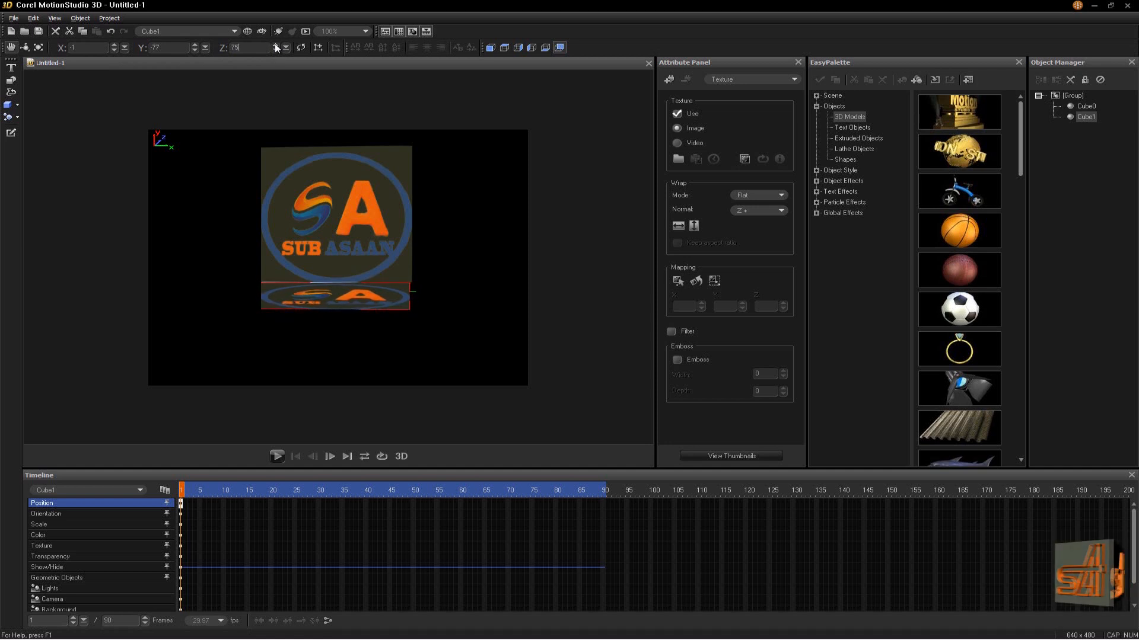
click(276, 50)
click(276, 50)
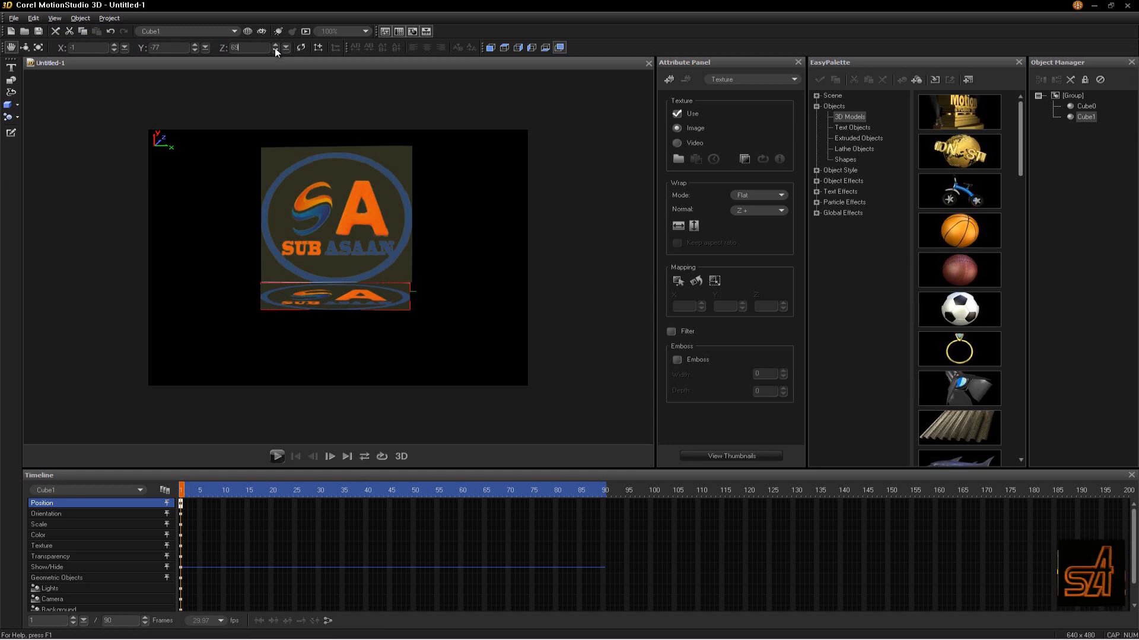
Step: Enlarge Cube1 slightly by setting its X scale to 278 and its Y scale to 56
click(39, 51)
click(115, 45)
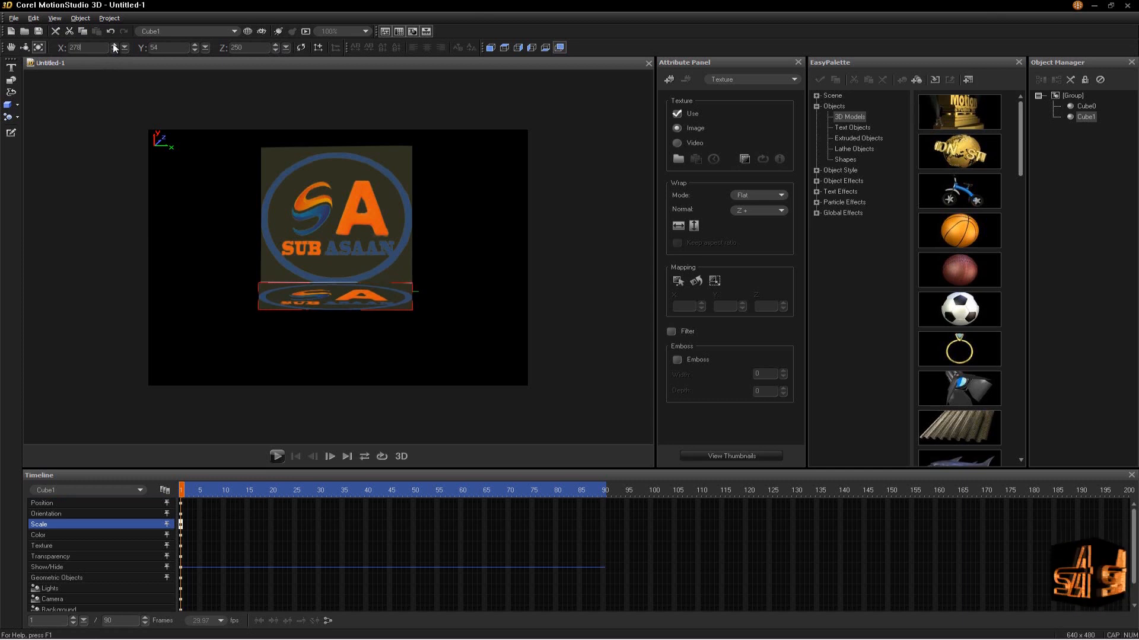
click(195, 45)
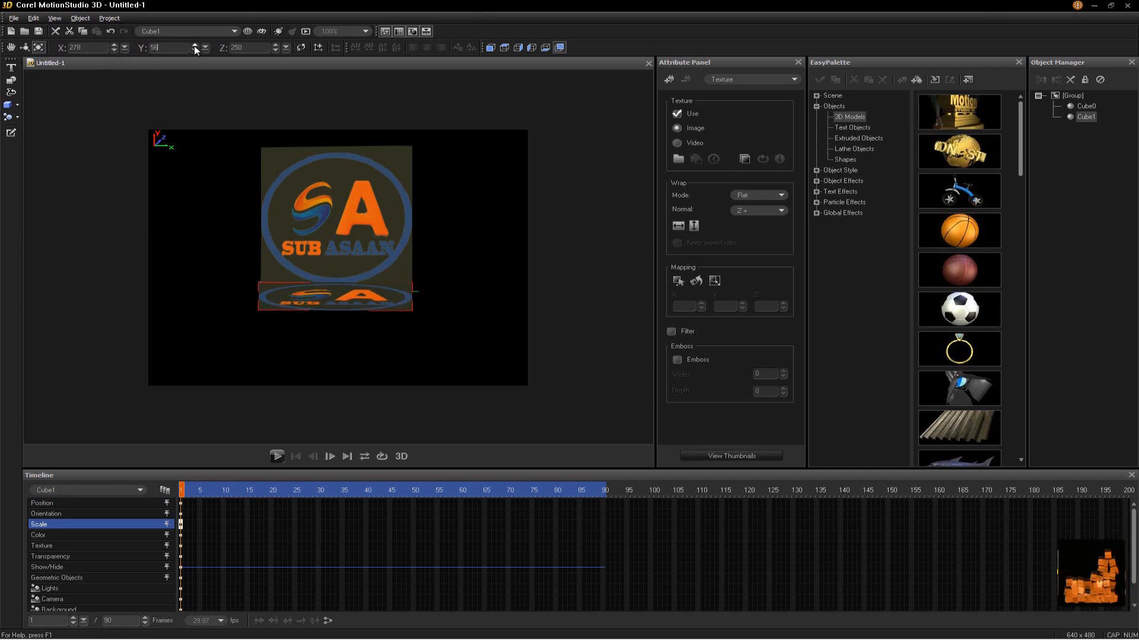
click(194, 51)
click(194, 45)
click(195, 45)
click(194, 45)
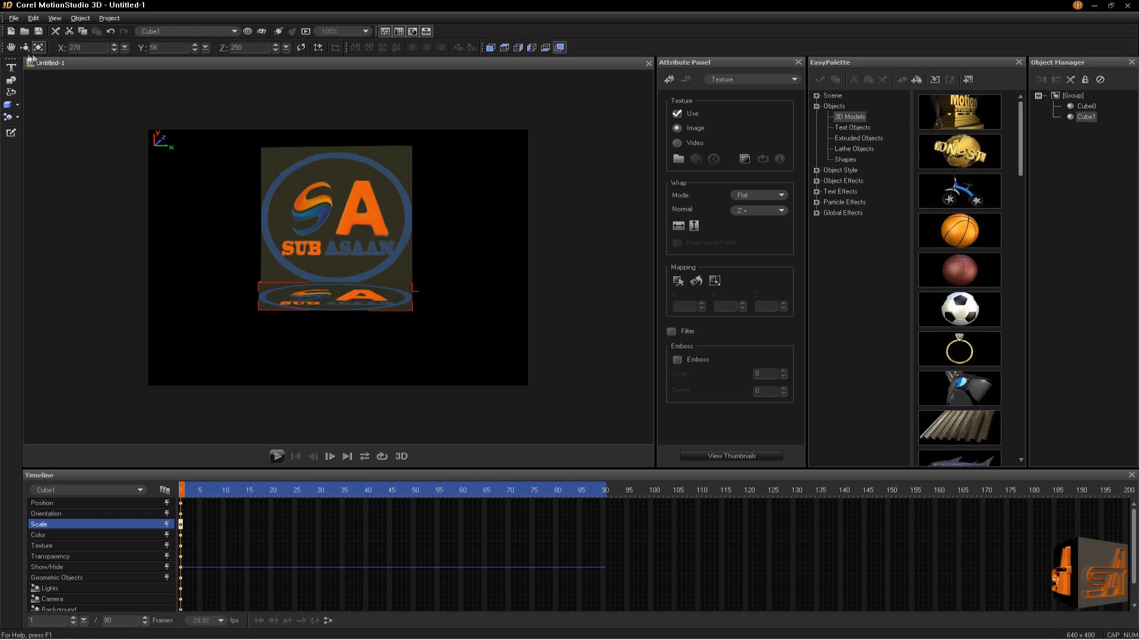
Step: Lower Cube1 to a Y position of -79
click(12, 50)
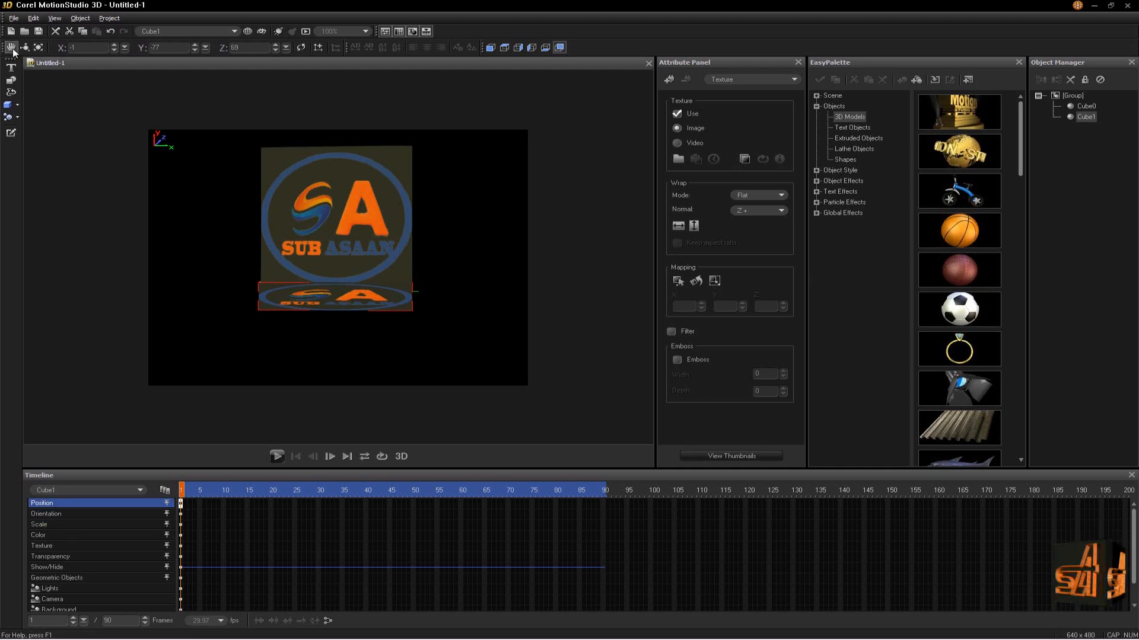
click(194, 45)
click(194, 45)
click(194, 45)
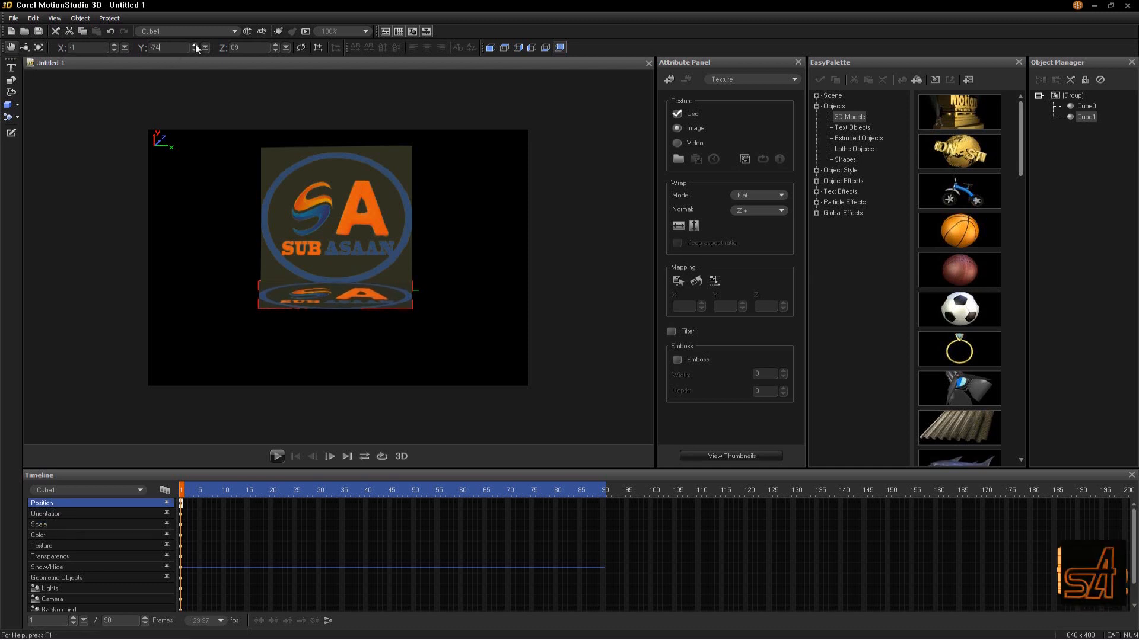
click(195, 49)
click(195, 49)
click(195, 50)
click(195, 50)
click(196, 49)
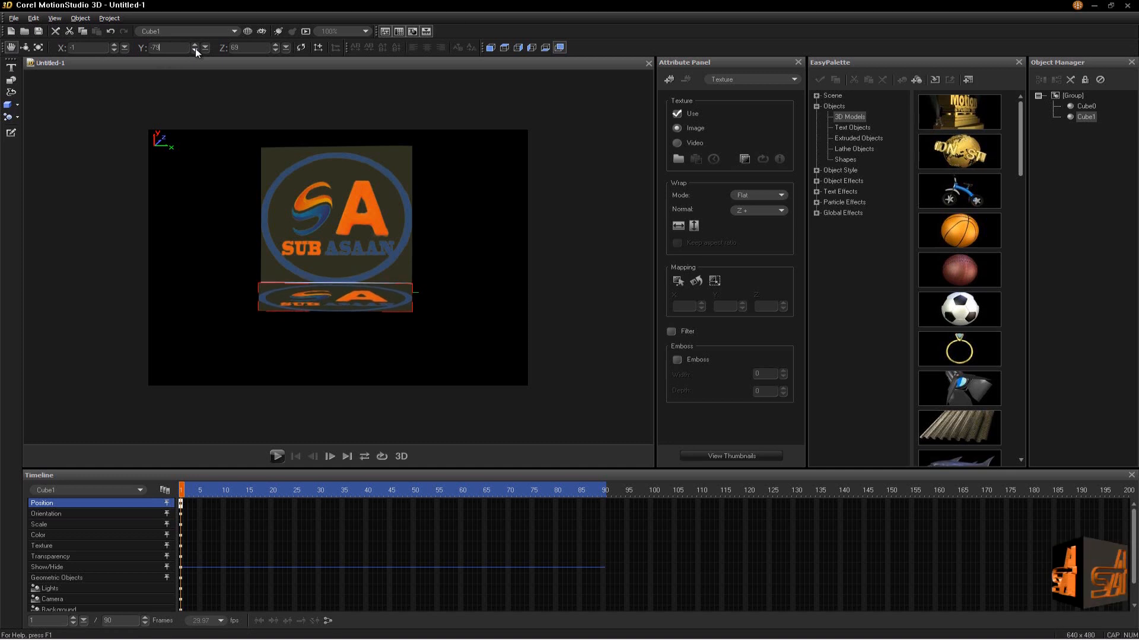
click(195, 46)
click(195, 46)
click(195, 49)
click(195, 50)
Step: Align Cube1 under the large cube by setting its X position to 3 and its Y position to -77
click(115, 46)
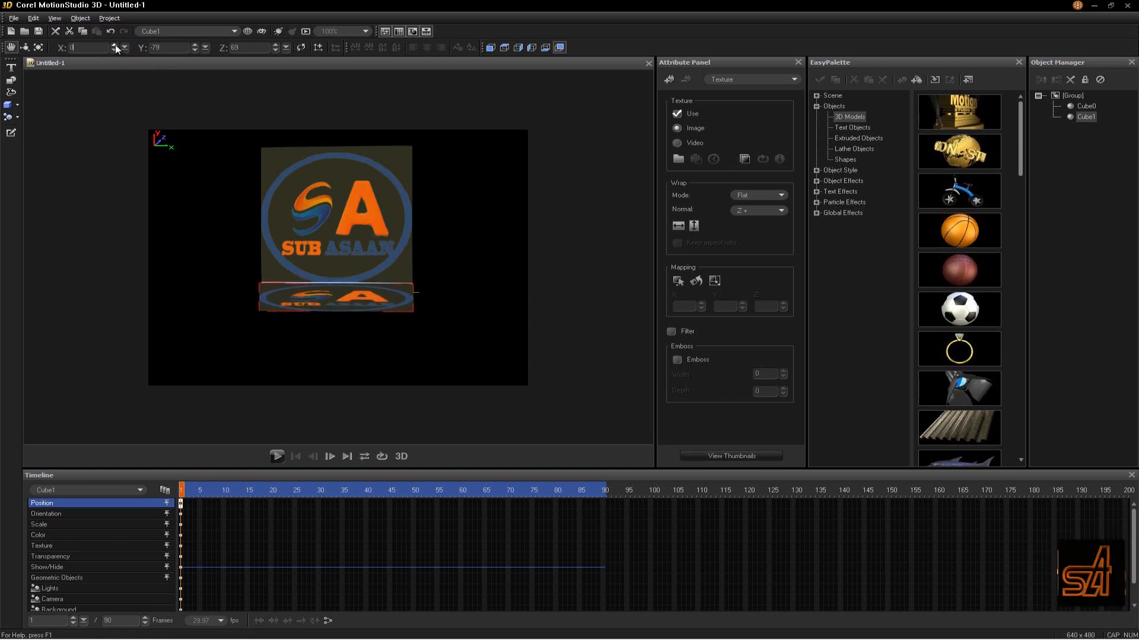
click(115, 45)
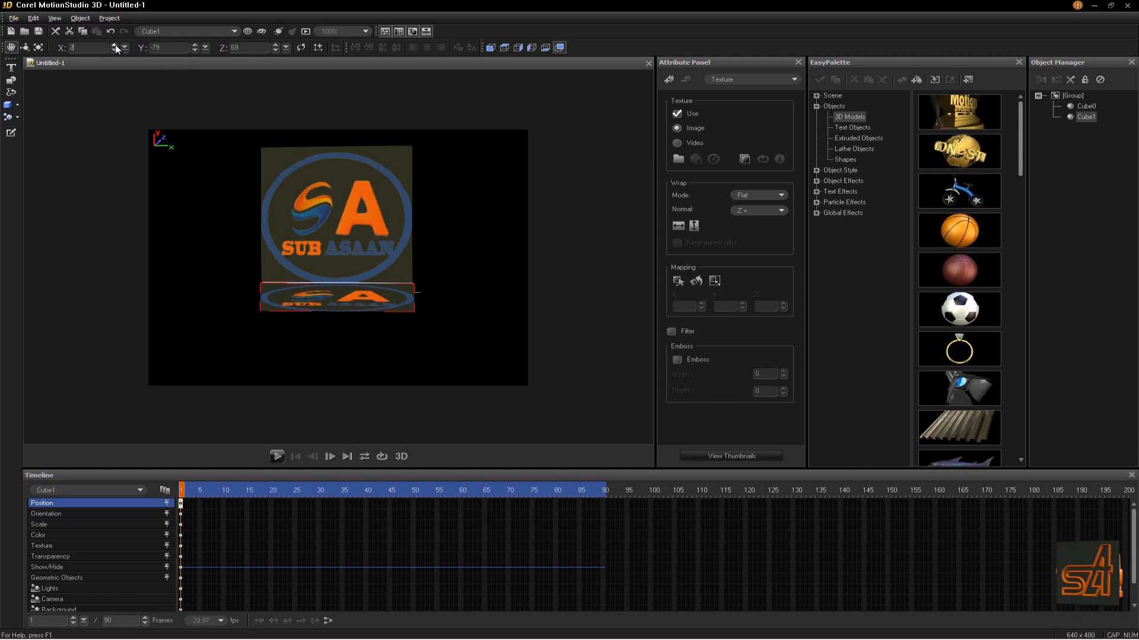
click(115, 45)
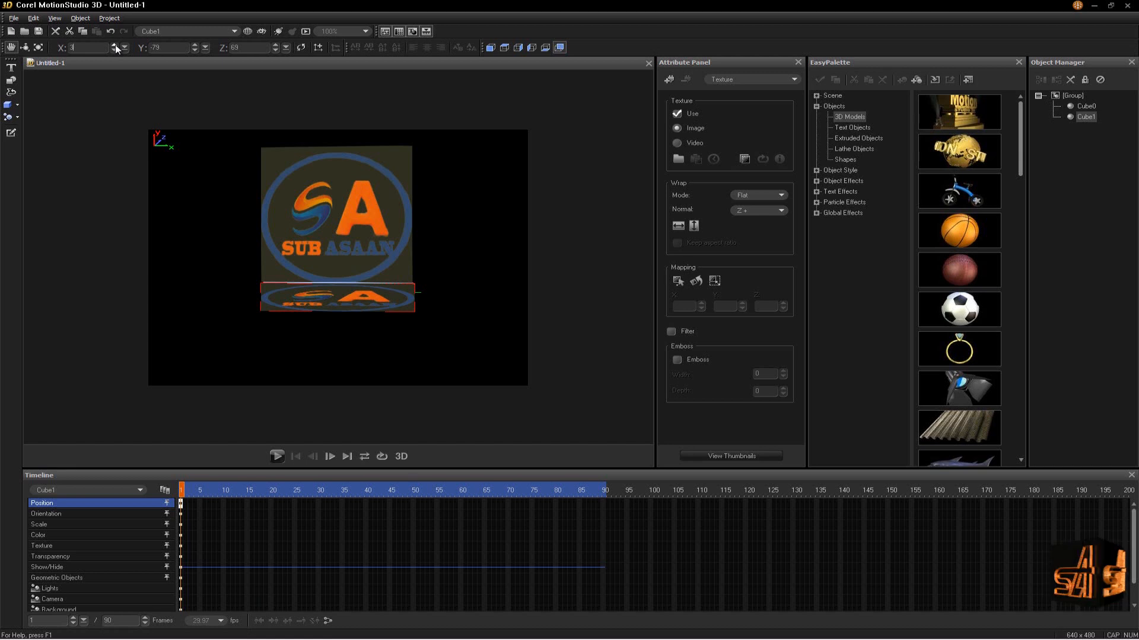
click(38, 47)
click(11, 48)
click(38, 48)
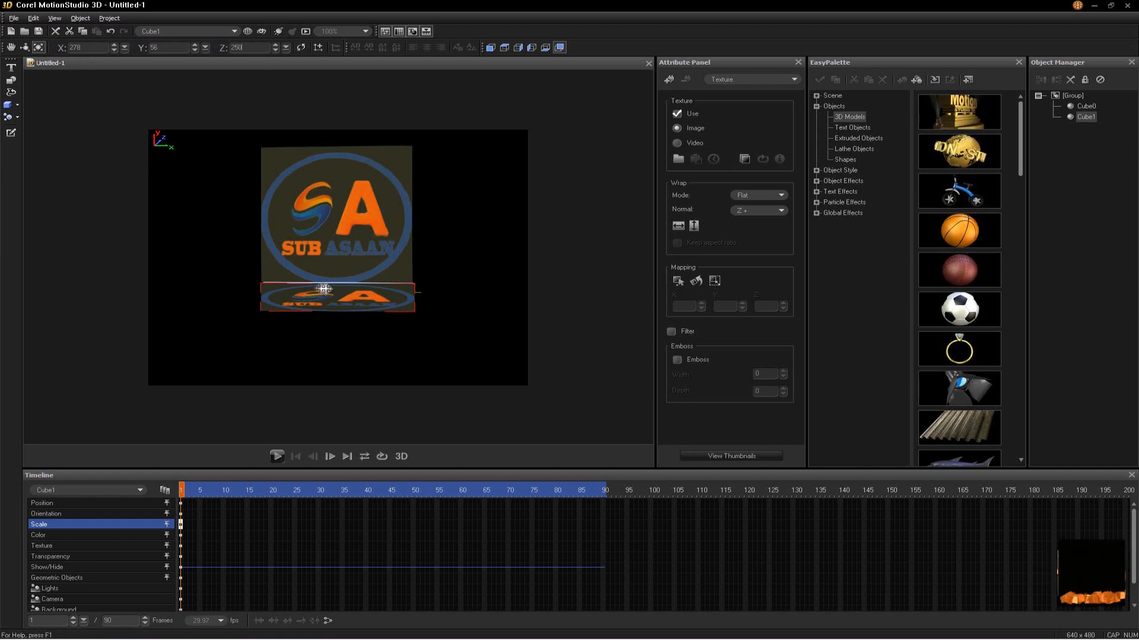
click(12, 48)
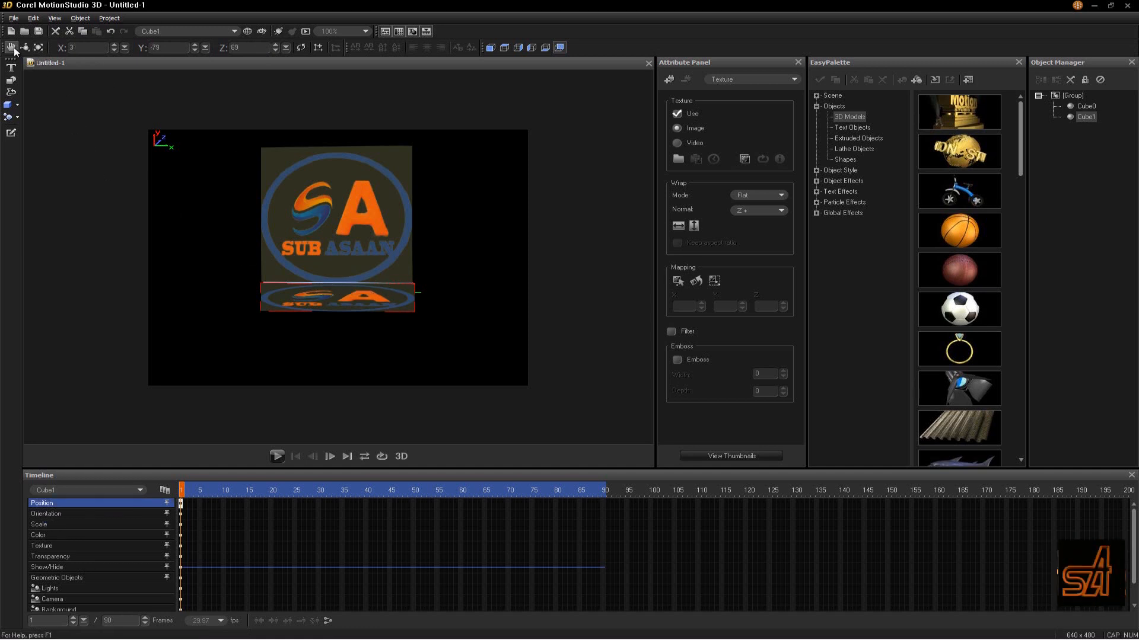
click(113, 45)
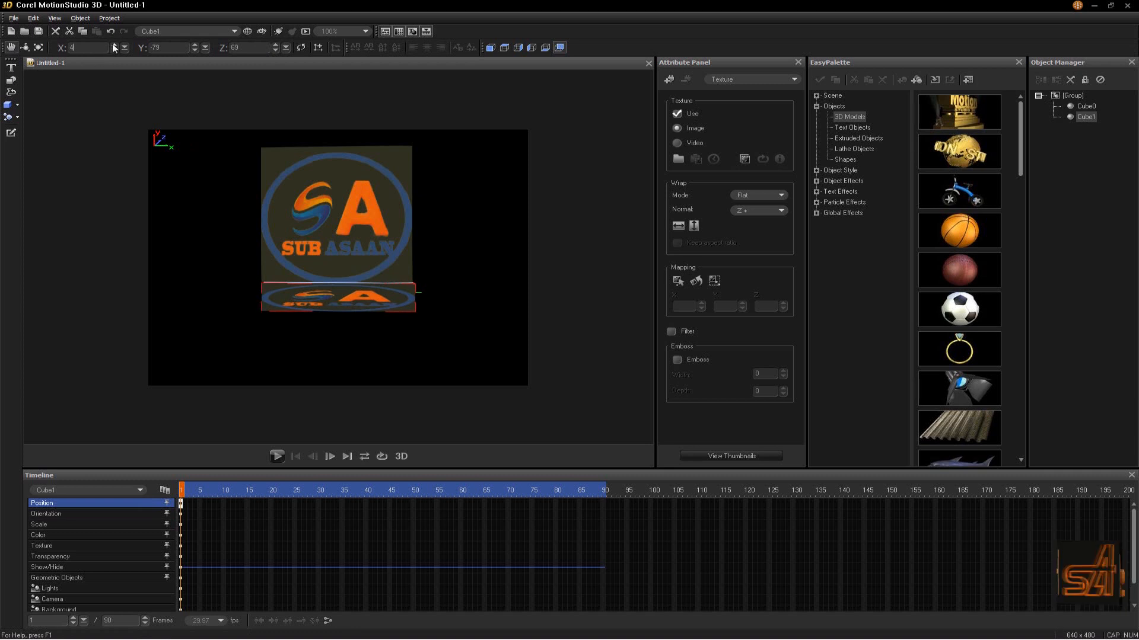
click(114, 50)
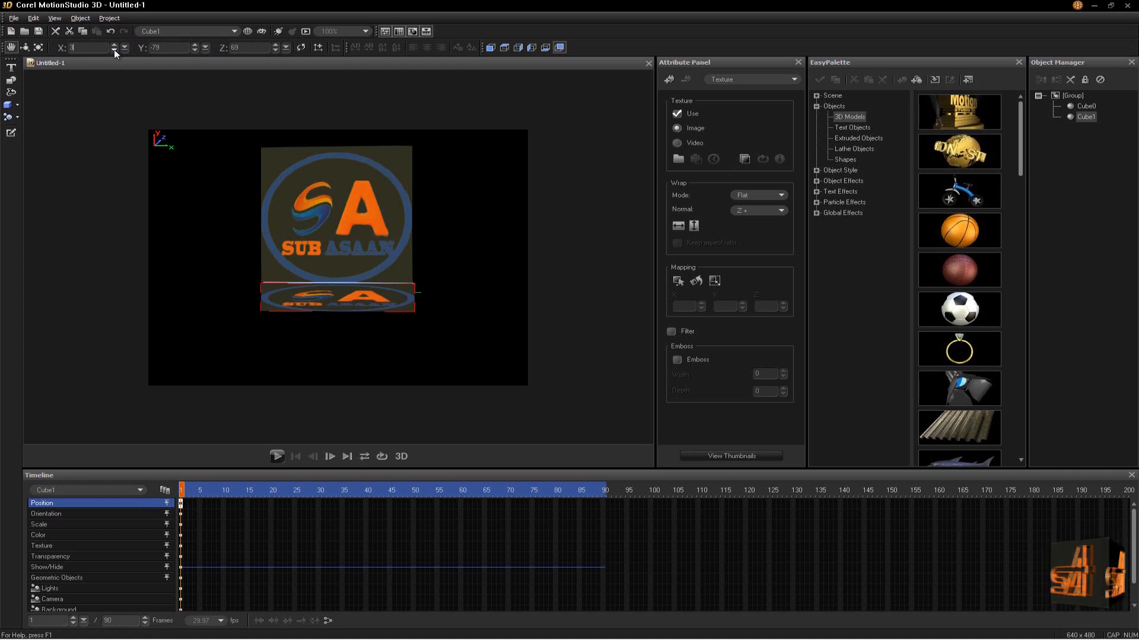
click(193, 45)
click(194, 45)
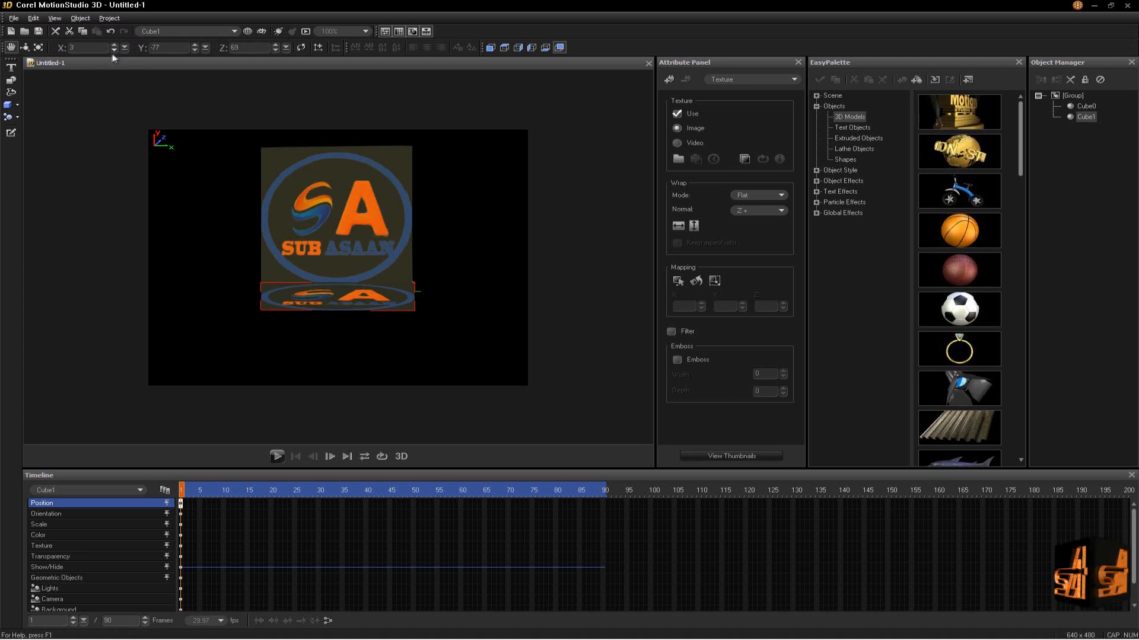
double_click(1085, 116)
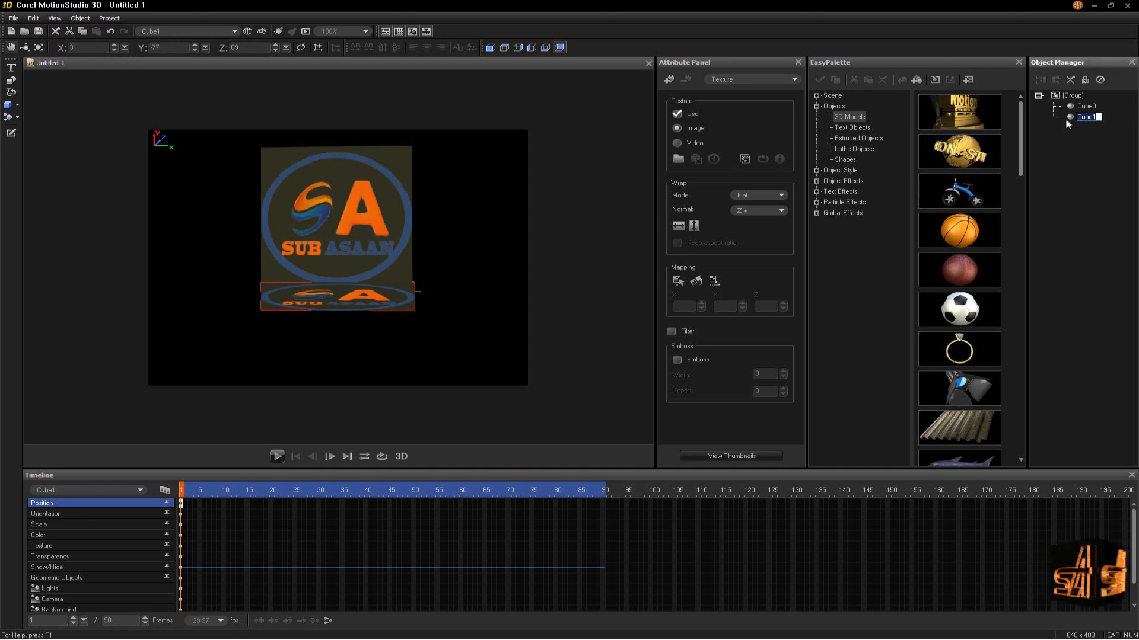
click(24, 47)
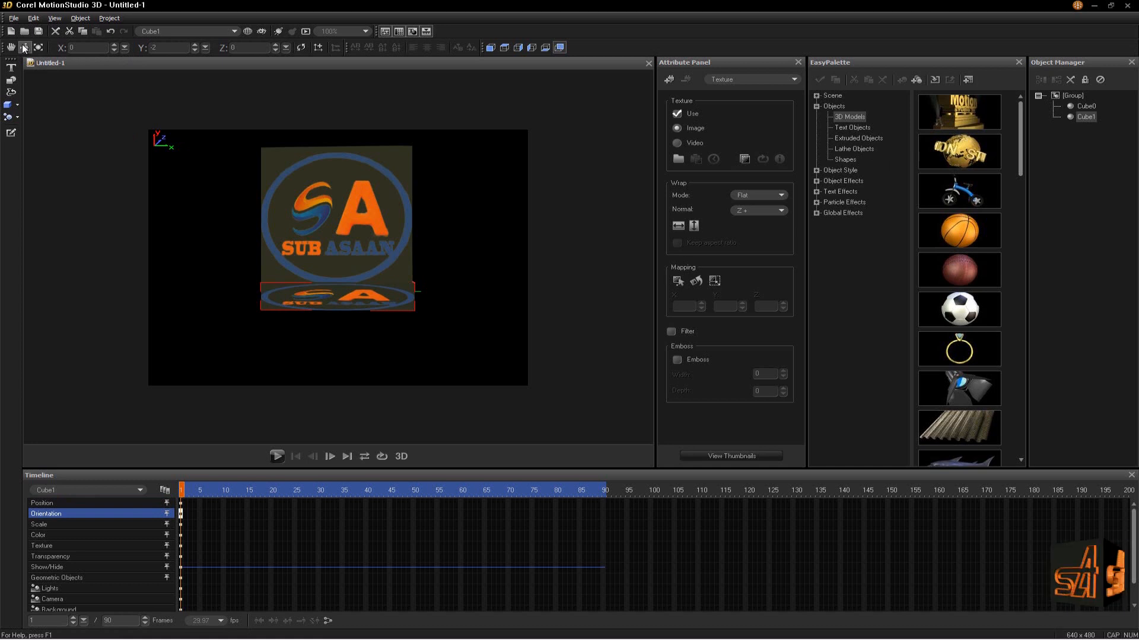
drag(221, 277, 311, 290)
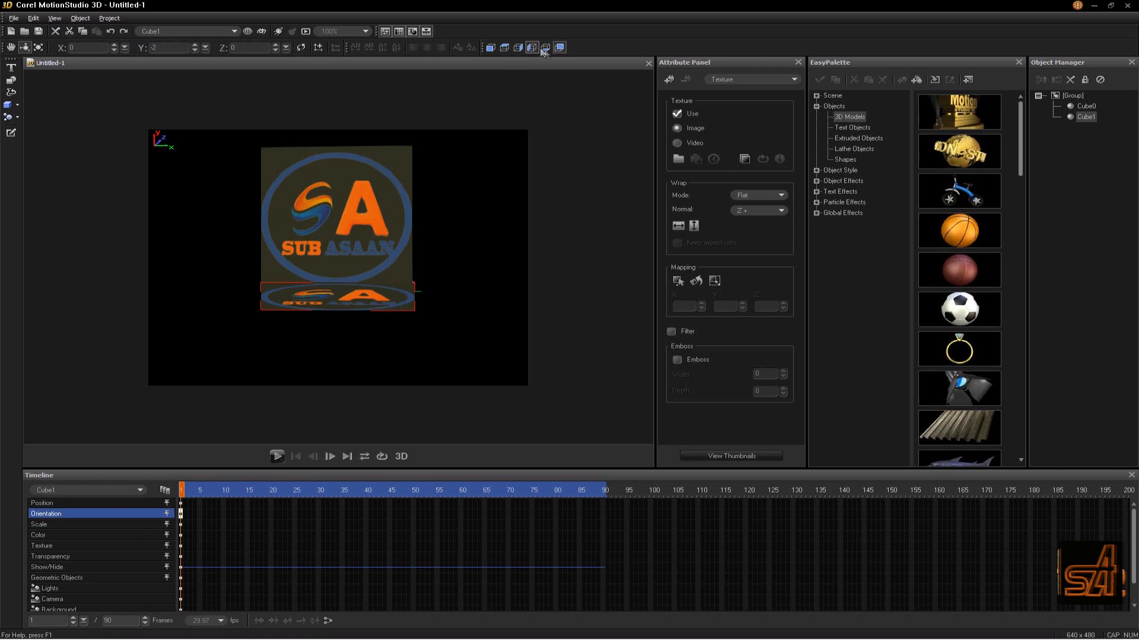
Step: Apply the DDDDDDDD image with the "SUB ASAAN" text as the texture of Cube1's front face only
click(487, 47)
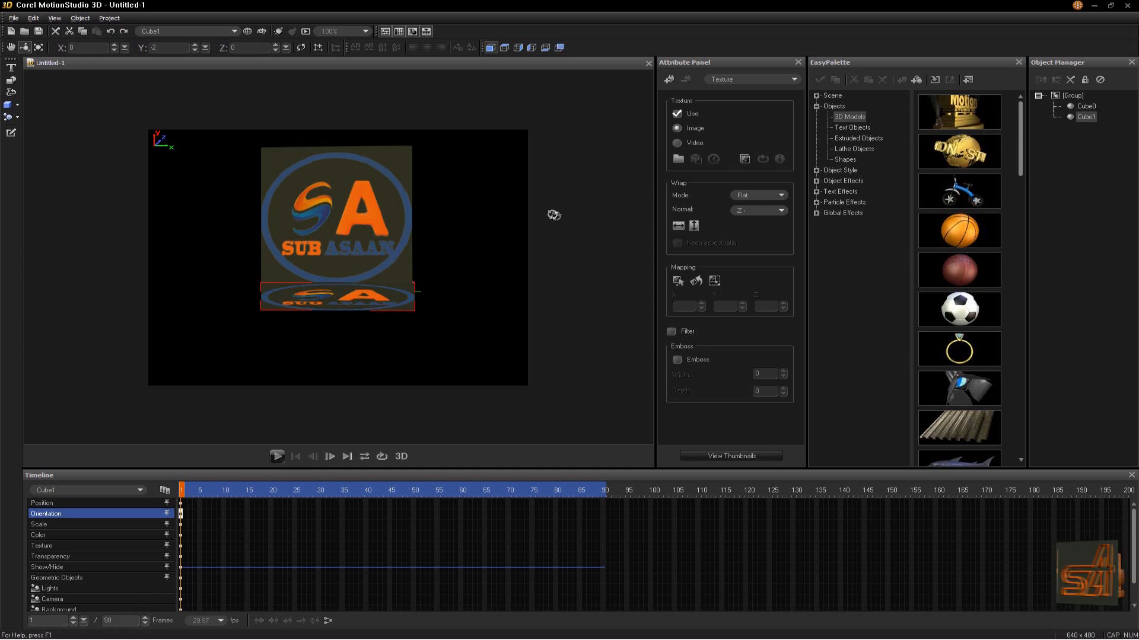
click(678, 158)
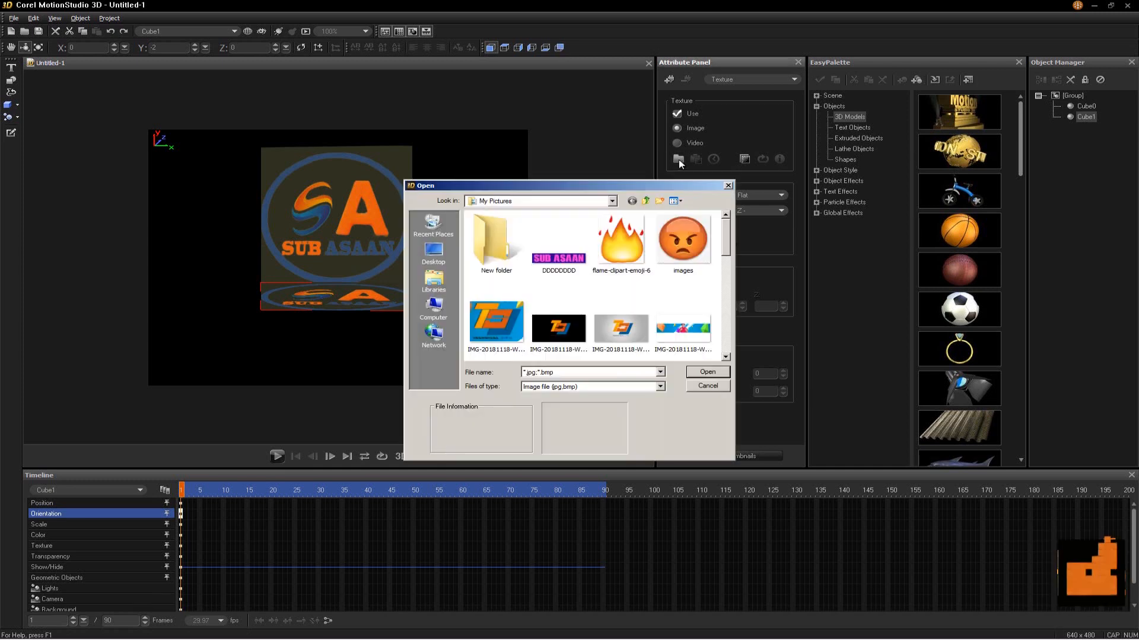
click(559, 259)
click(707, 372)
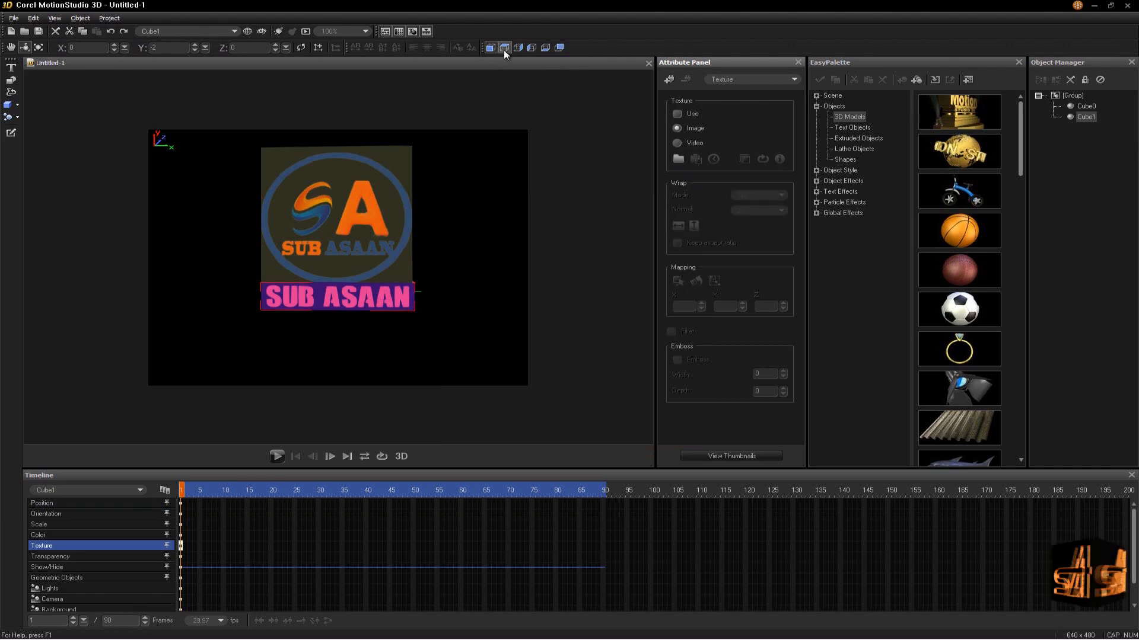
Step: Choose the DDDDDDDD image as the texture for Cube1's X+ side face
click(517, 47)
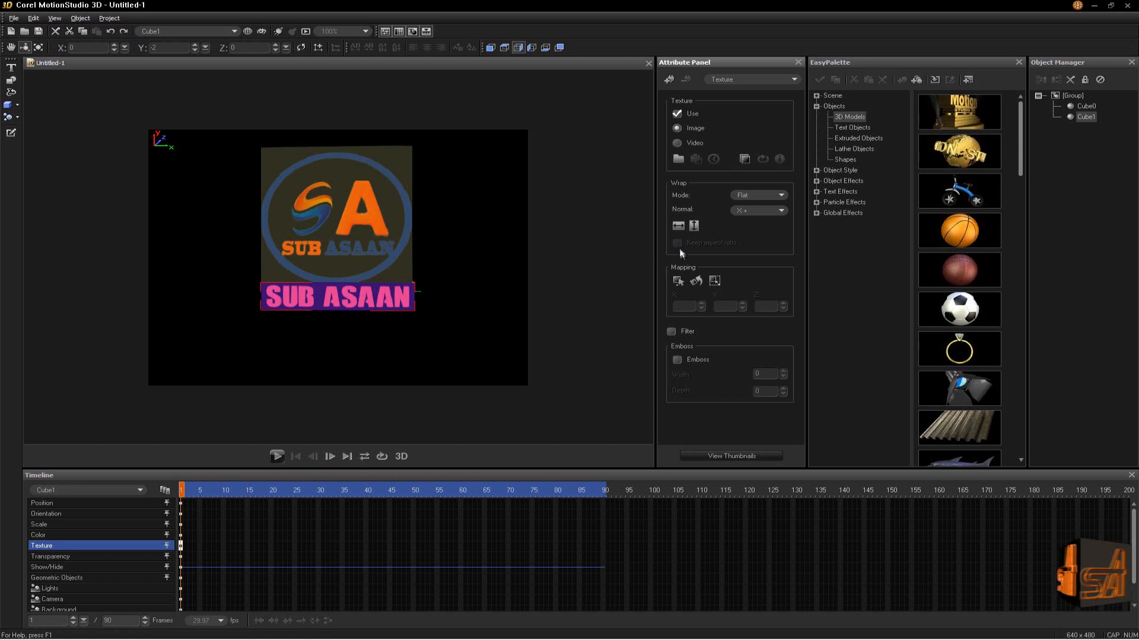
click(676, 158)
click(570, 264)
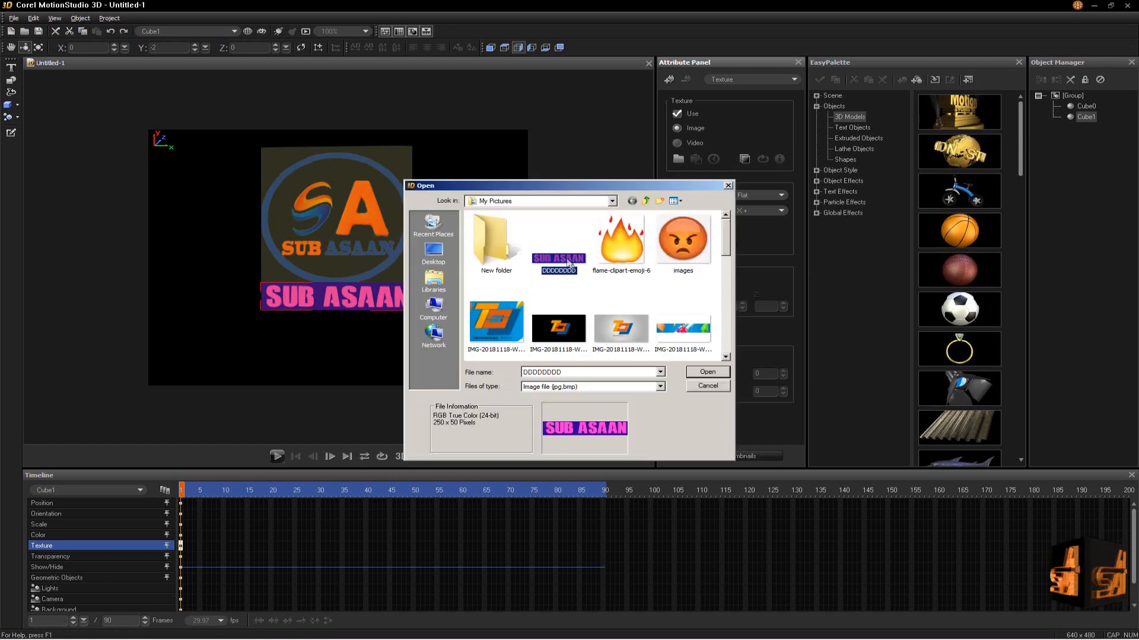